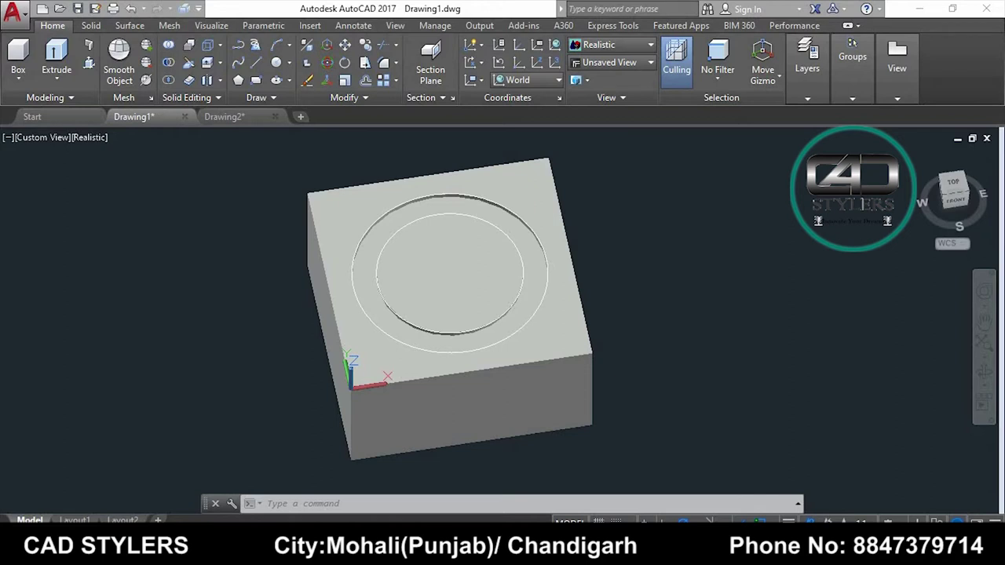
# - Orbit the 3D block to a near-isometric view with 3DORBIT
pyautogui.moveTo(440, 330)
pyautogui.keyDown('shift'); pyautogui.mouseDown(button='middle')
pyautogui.moveTo(450, 309)
pyautogui.moveTo(495, 306)
pyautogui.moveTo(455, 307)
pyautogui.mouseUp(button='middle'); pyautogui.keyUp('shift')
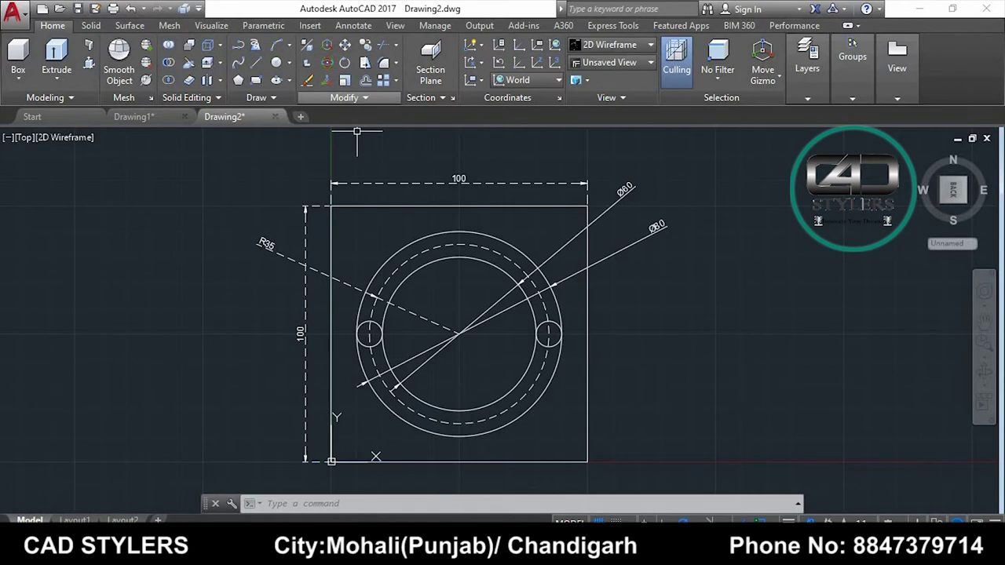
# - Add a Ø10 diameter dimension to the small left hole
pyautogui.click(353, 25)
pyautogui.click(292, 80)
pyautogui.click(302, 255)
pyautogui.click(360, 328)
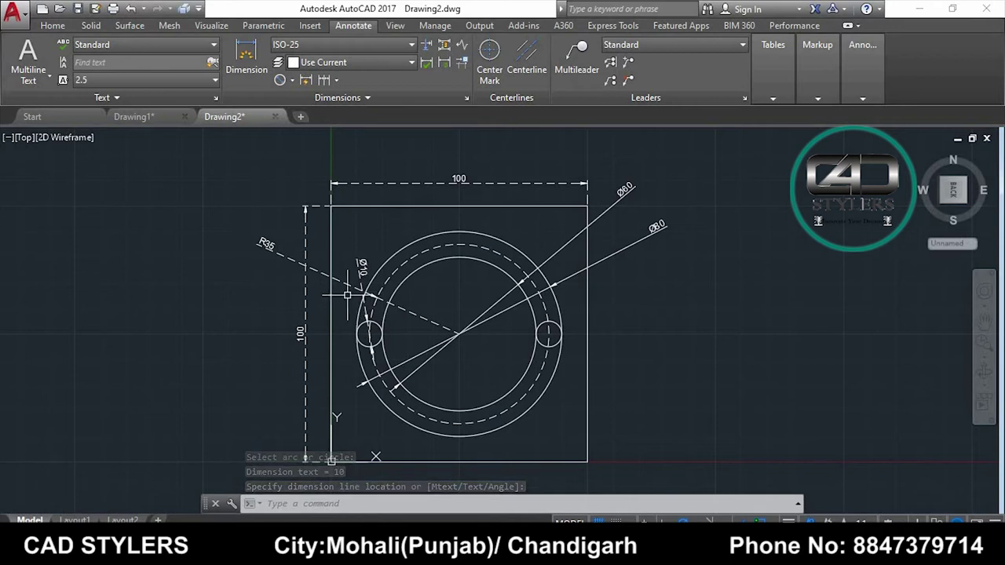
pyautogui.click(347, 295)
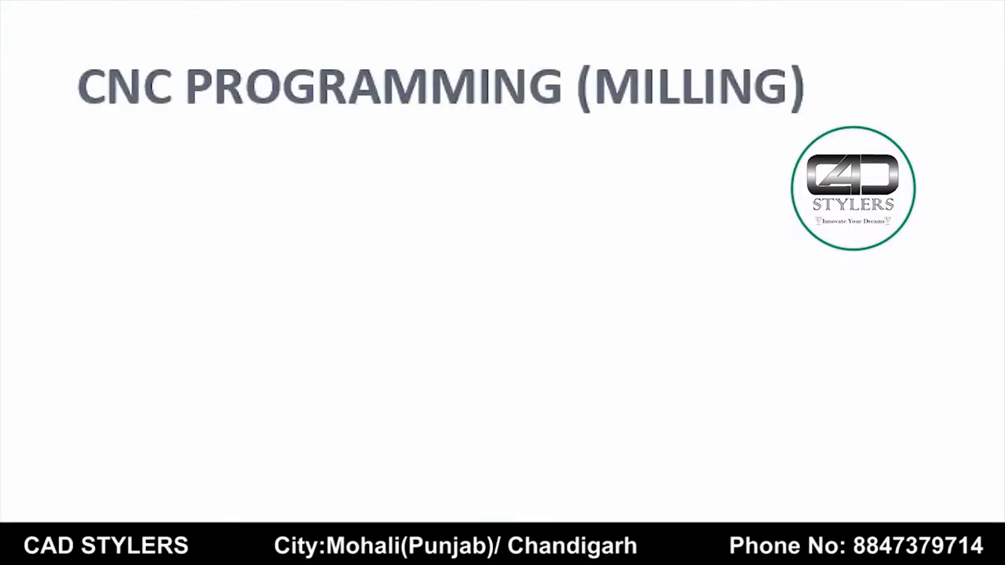
# - Enter the program header lines O0005; and G17G21G90G94G55;, correcting typos
pyautogui.write('O000')
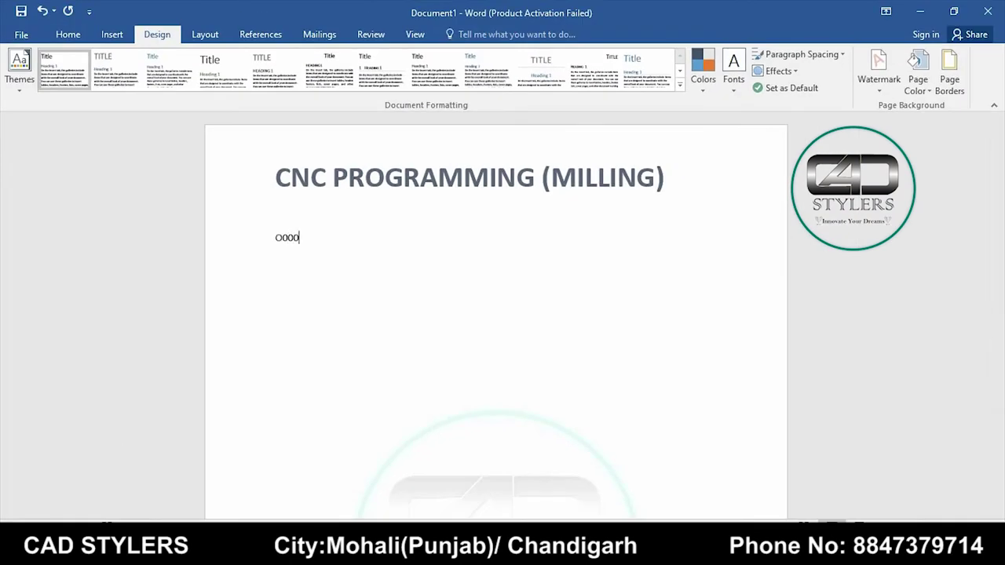
pyautogui.write('5')
pyautogui.write(';')
pyautogui.press('BackSpace')
pyautogui.write('G17g')
pyautogui.write('21')
pyautogui.press('BackSpace')
pyautogui.press('BackSpace')
pyautogui.press('BackSpace')
pyautogui.write('G21G')
pyautogui.write('90G94')
pyautogui.write('G55;')
pyautogui.press('Return')
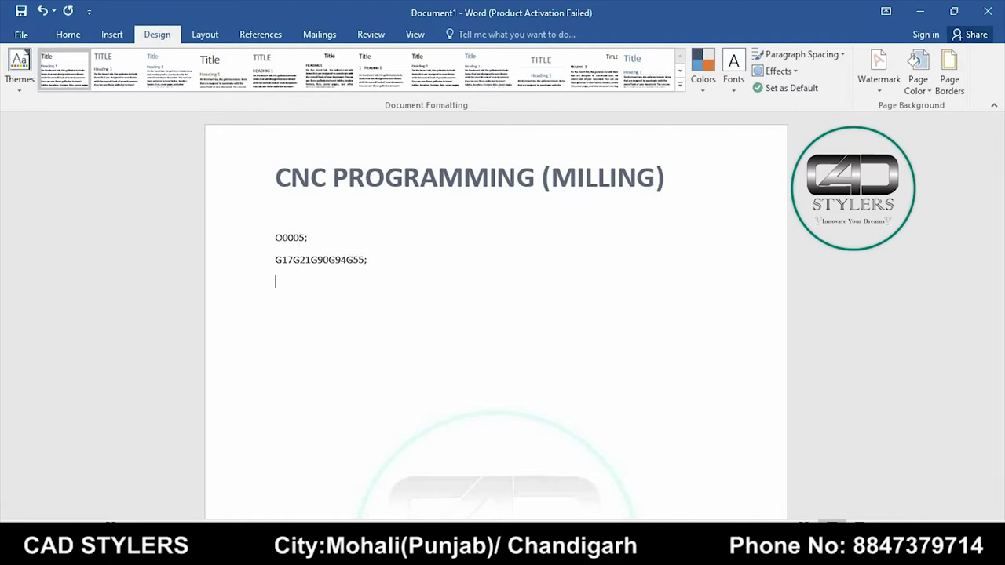
# - Add the T01M06; and S2000M03; lines and begin a G0XY line
pyautogui.write('T01M')
pyautogui.write('06;')
pyautogui.press('Return')
pyautogui.press('Return')
pyautogui.write('S2000')
pyautogui.write('M03;')
pyautogui.press('Return')
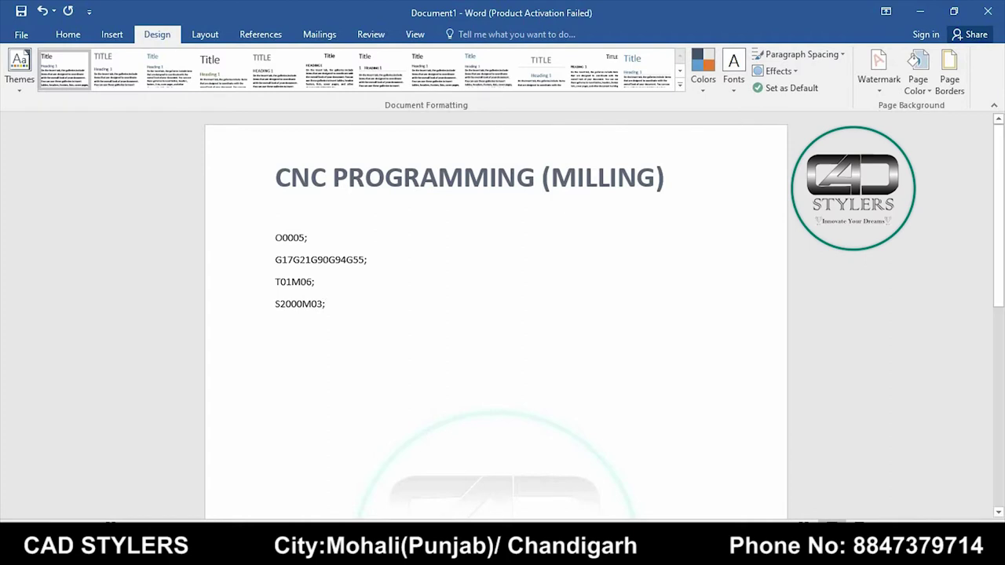
pyautogui.press('Return')
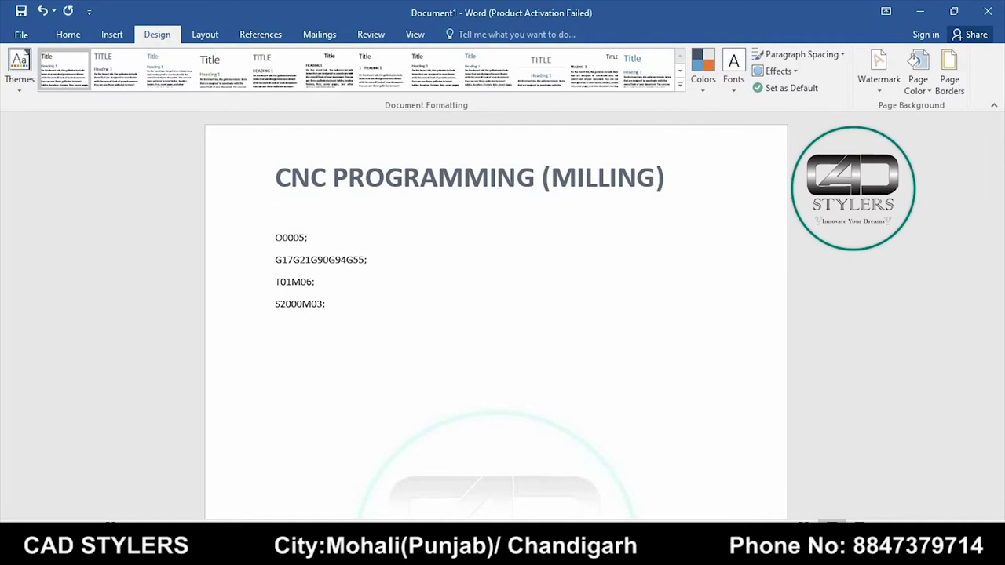
pyautogui.write('G0')
pyautogui.write('X')
pyautogui.write('Y')
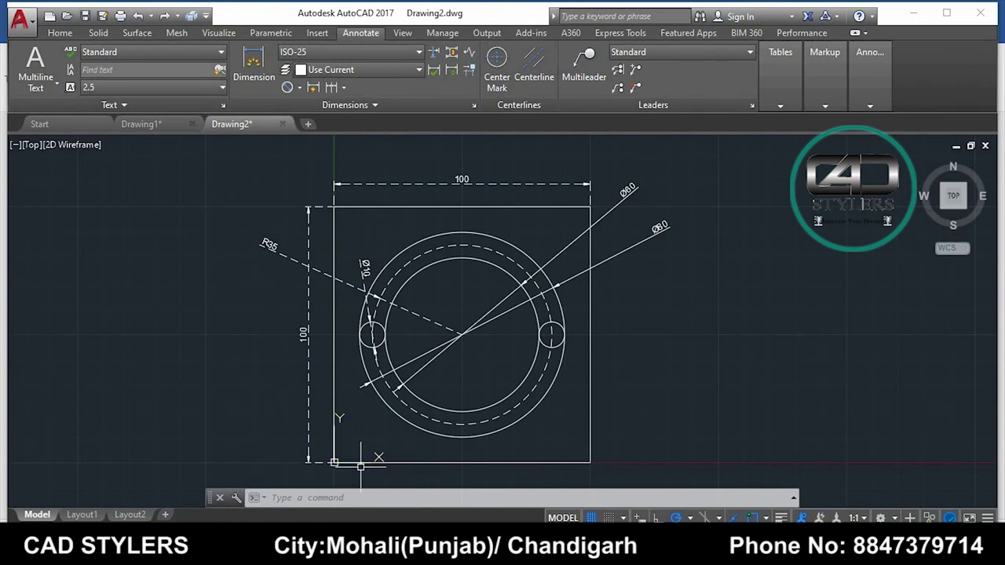
# - Select G90 in the Word program's second line, then return to AutoCAD
pyautogui.click(660, 479)
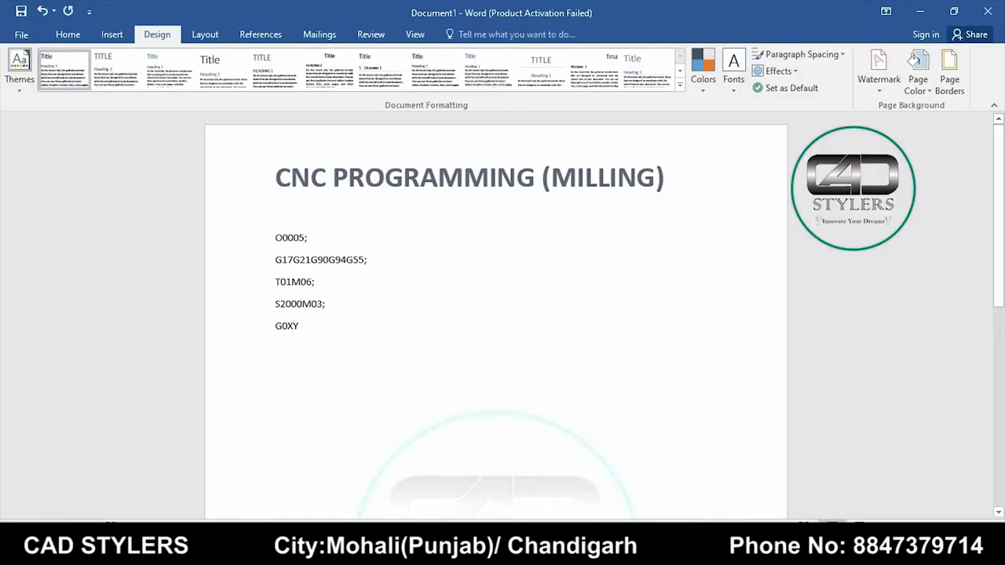
pyautogui.moveTo(329, 260); pyautogui.dragTo(310, 260)
pyautogui.click(659, 479)
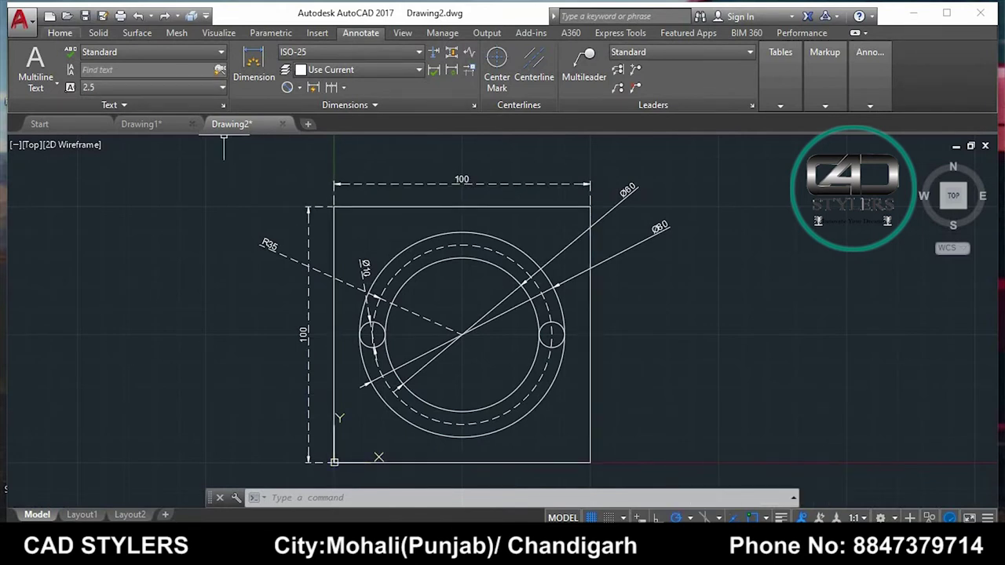
# - Dimension the 15 distance from the square's left edge to the left hole's centre
pyautogui.click(299, 87)
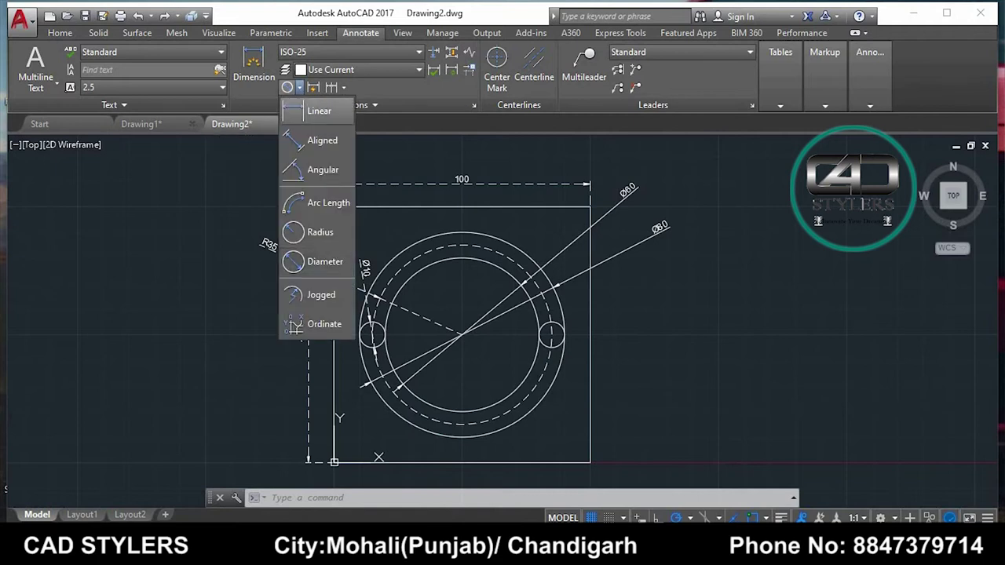
pyautogui.click(318, 111)
pyautogui.click(334, 335)
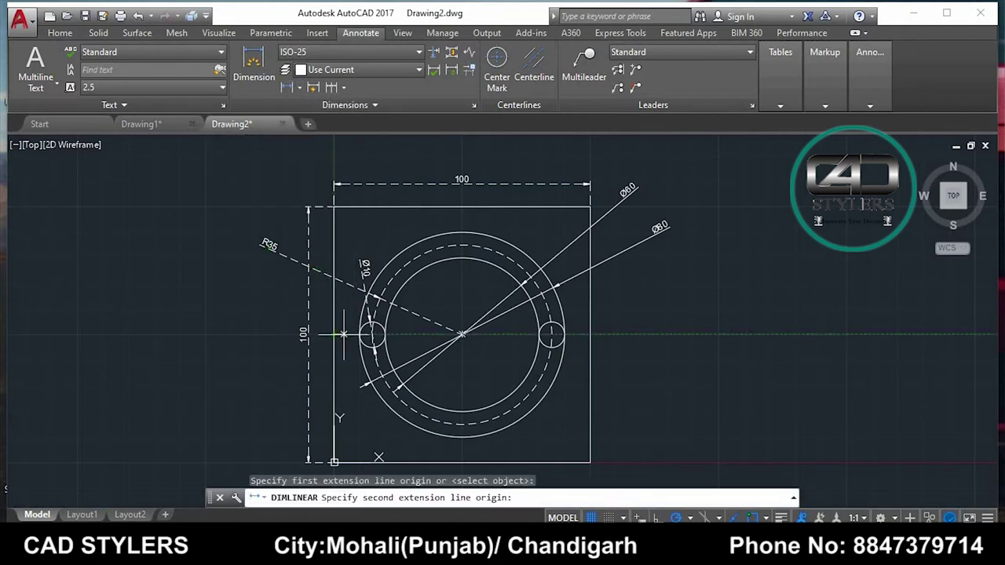
pyautogui.click(372, 335)
pyautogui.click(354, 320)
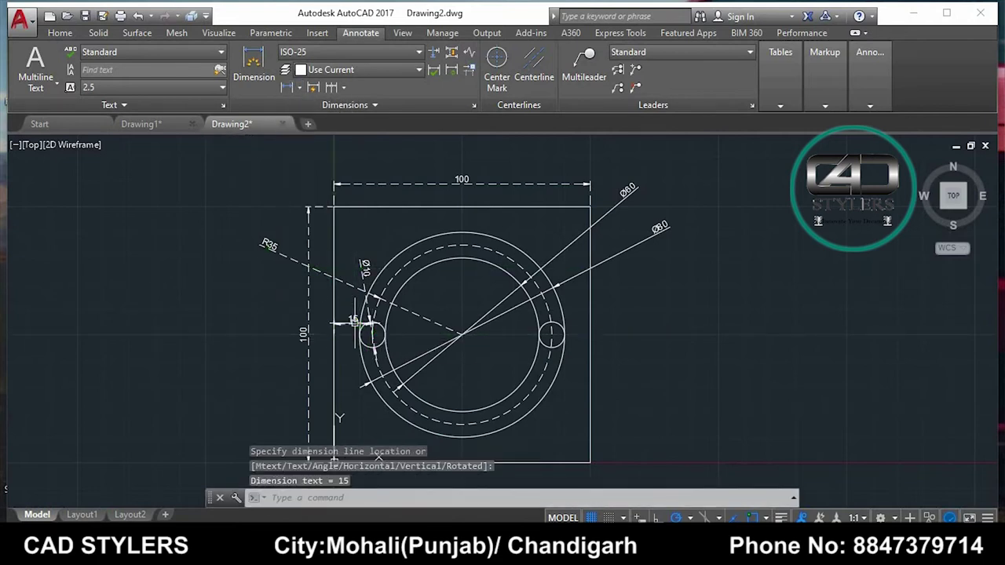
pyautogui.click(785, 549)
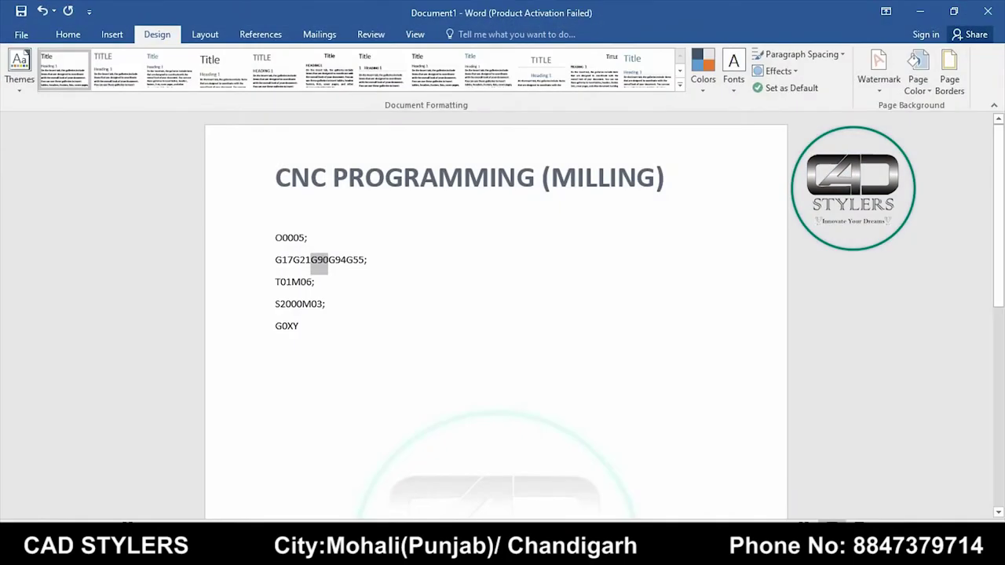
# - Complete the rapid move as G0X15Y50; and add Z2;
pyautogui.write('15Y')
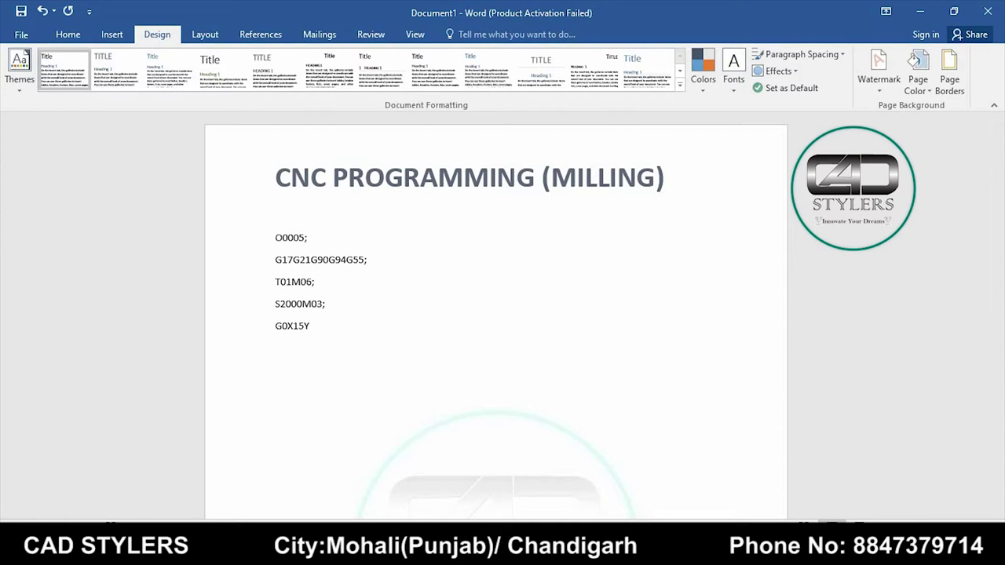
pyautogui.write('50')
pyautogui.write(';')
pyautogui.press('Return')
pyautogui.write('Z2;')
# - Add G1Z0F200M08; and Z-2; lines, fixing typos, and start a G3 line
pyautogui.write('G1Z')
pyautogui.write('0')
pyautogui.write(';')
pyautogui.press('BackSpace')
pyautogui.write('F')
pyautogui.write('200MP')
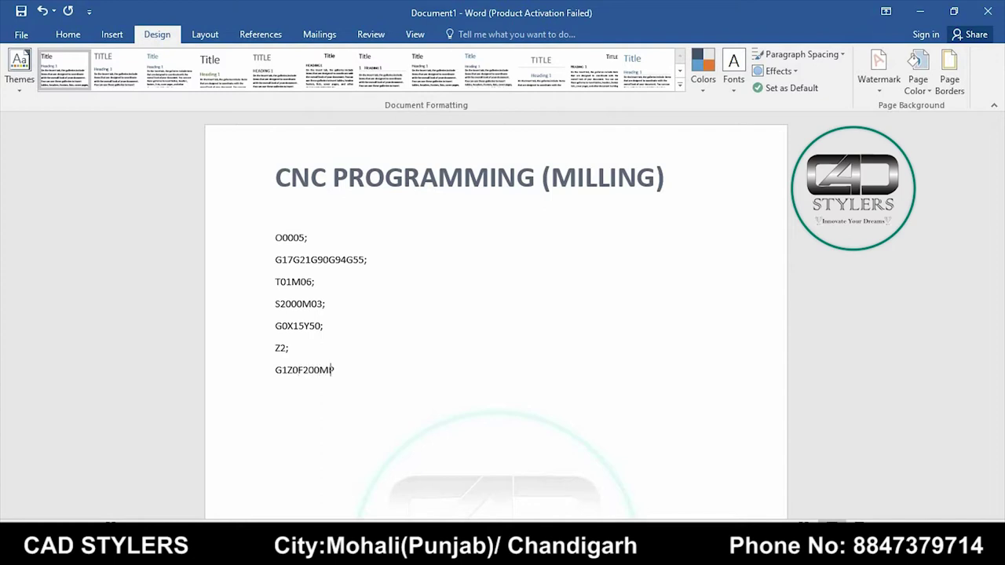
pyautogui.write('8;')
pyautogui.press('BackSpace')
pyautogui.press('BackSpace')
pyautogui.press('BackSpace')
pyautogui.write('08;')
pyautogui.press('Return')
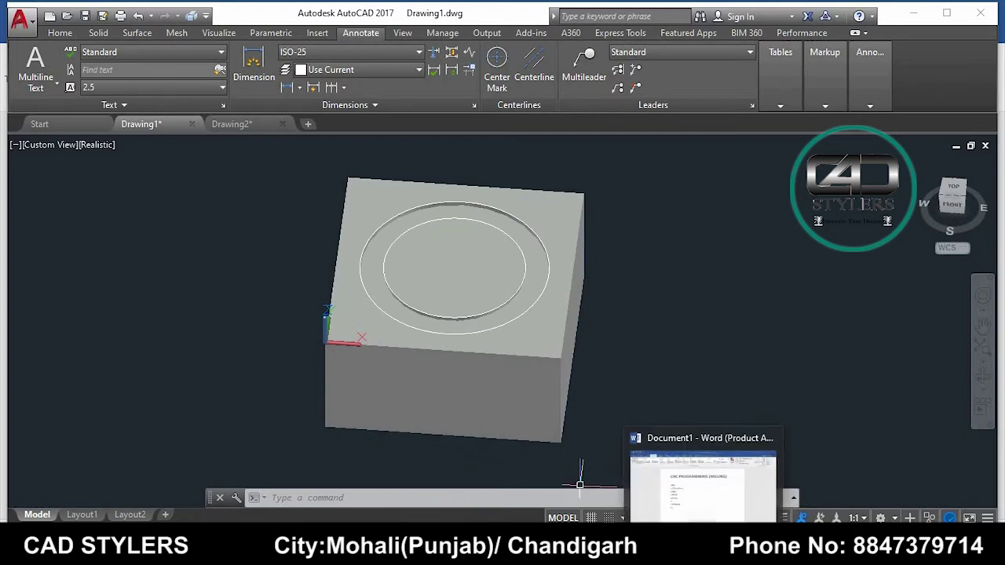
pyautogui.click(707, 503)
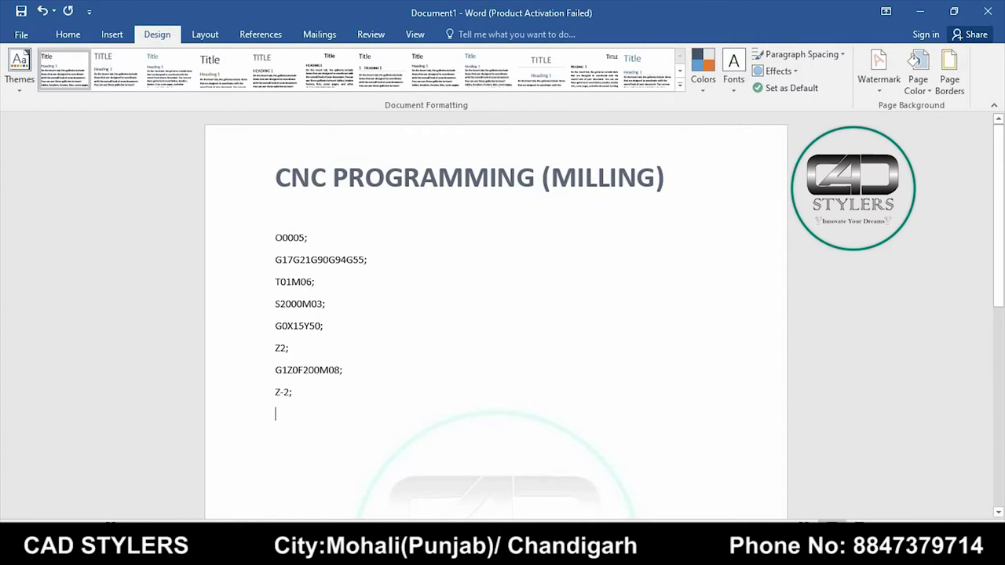
pyautogui.write('G3')
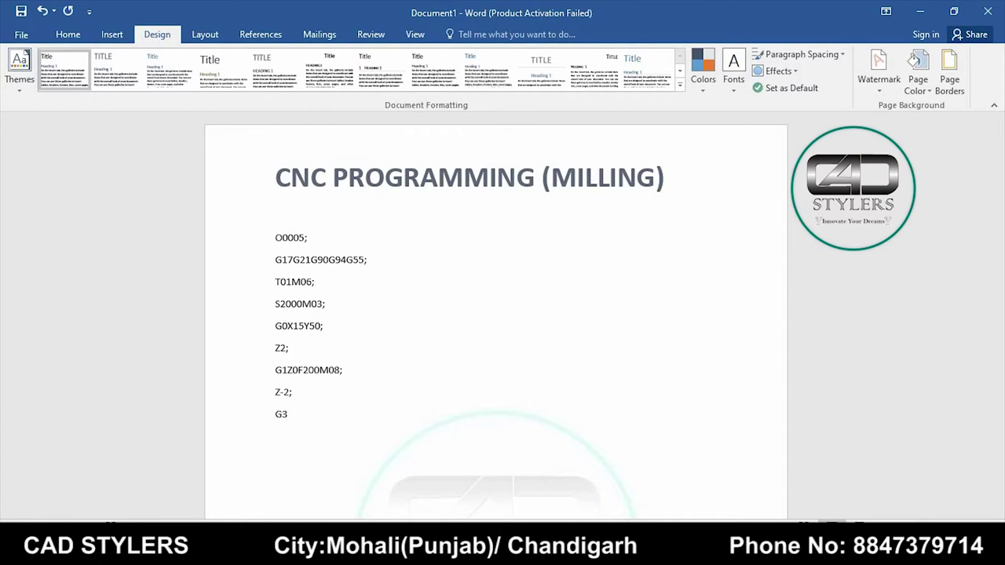
# - On Drawing2, dimension the 85 distance from the bottom-left corner to the right hole's centre
pyautogui.click(590, 491)
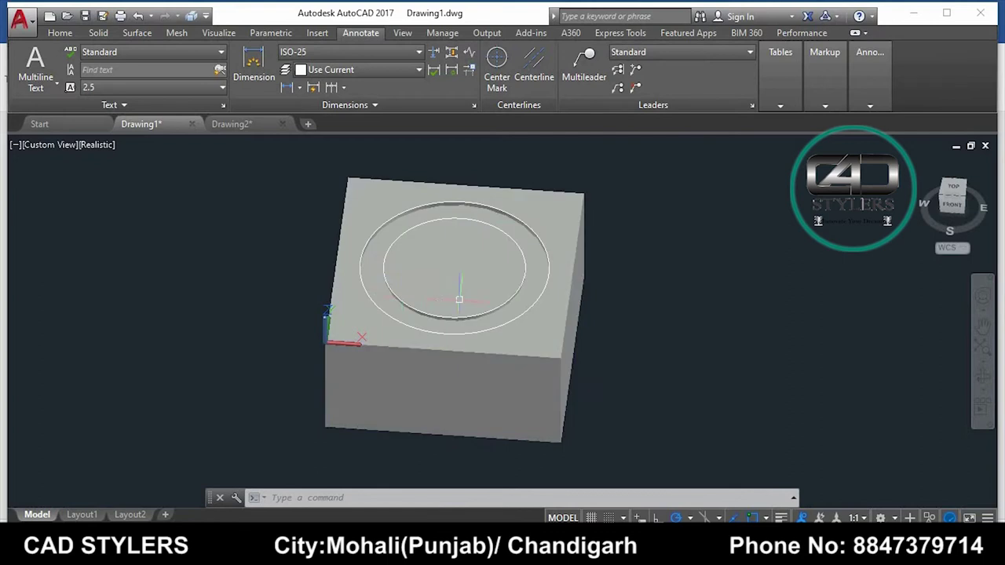
pyautogui.click(231, 124)
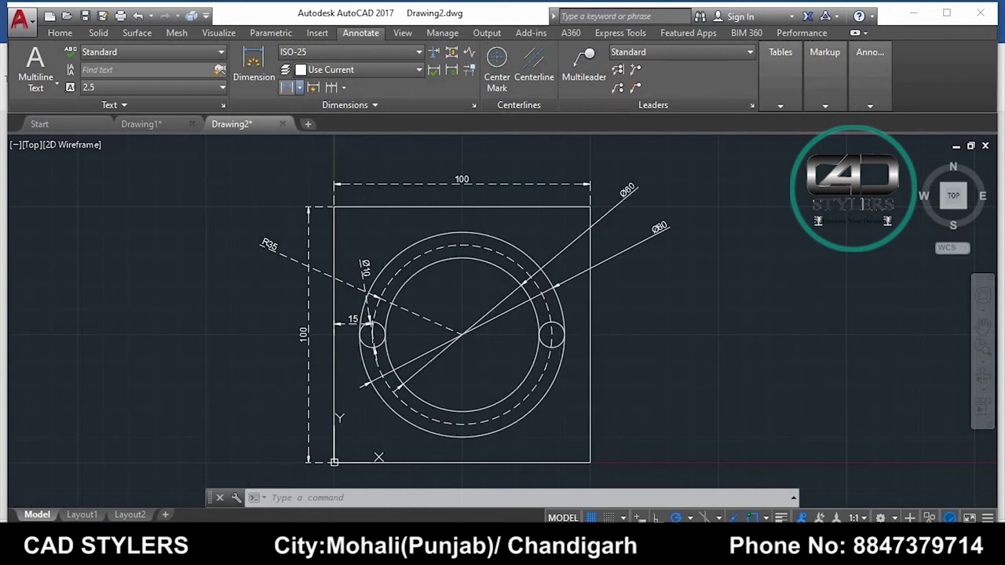
pyautogui.click(299, 87)
pyautogui.click(310, 105)
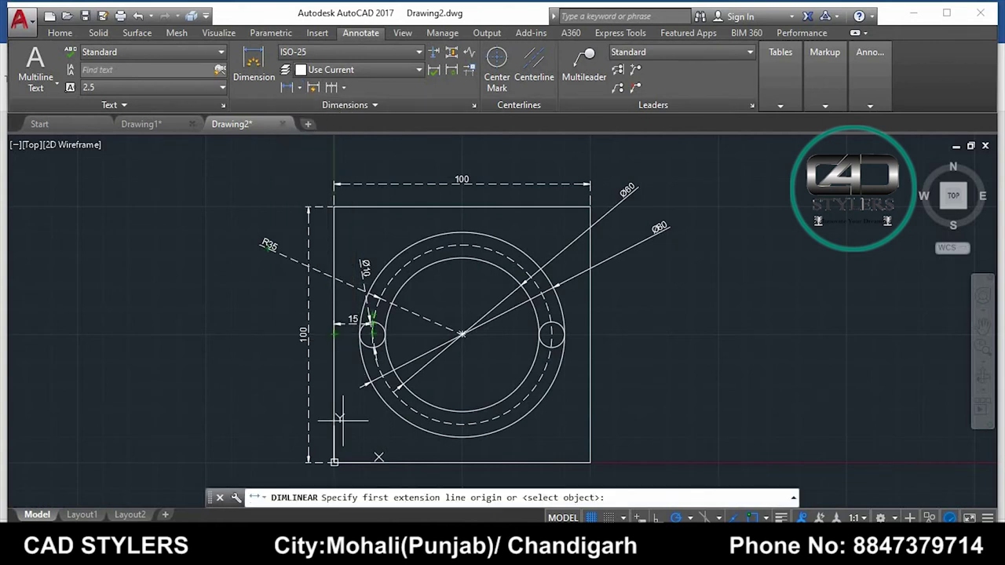
pyautogui.click(333, 461)
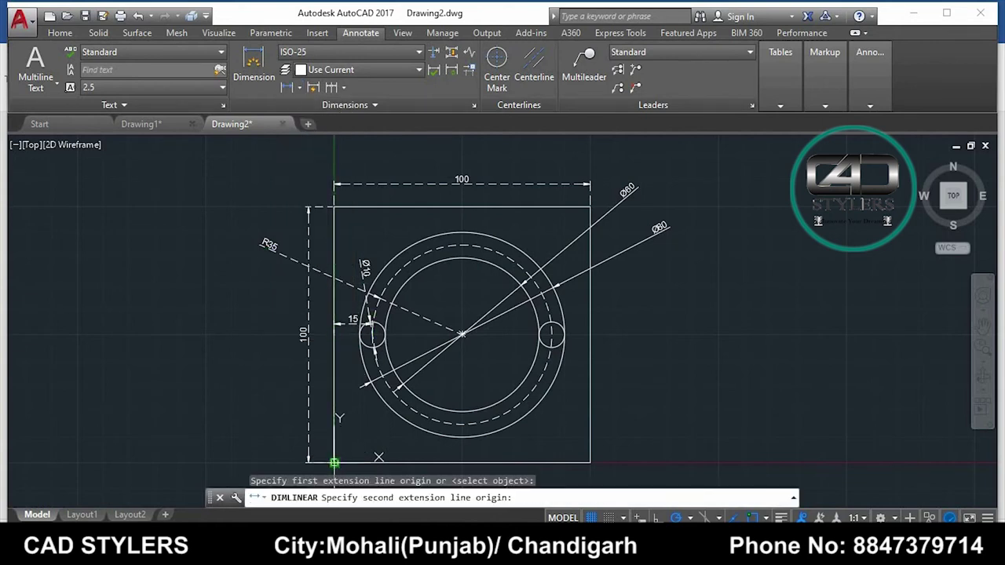
pyautogui.click(552, 335)
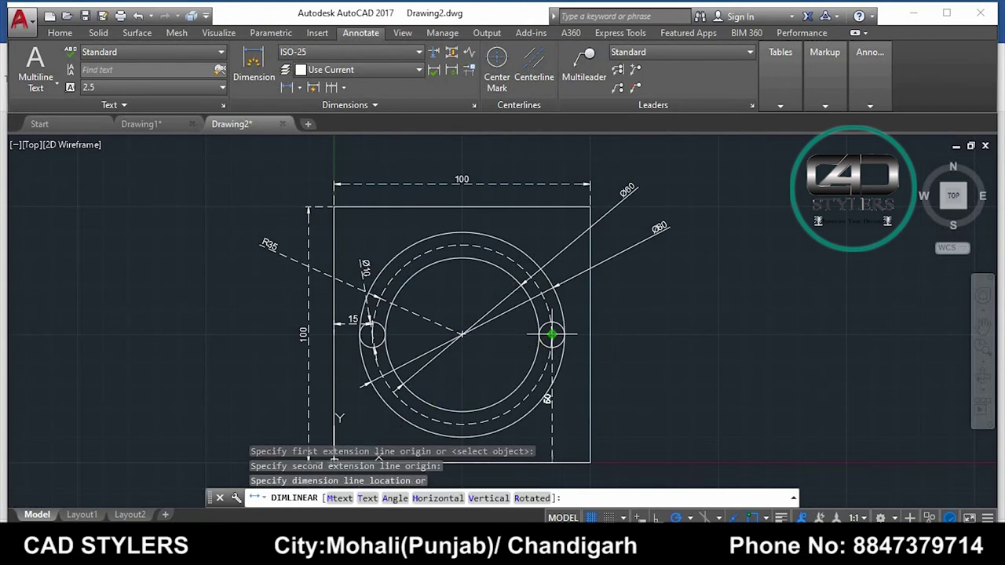
pyautogui.click(472, 231)
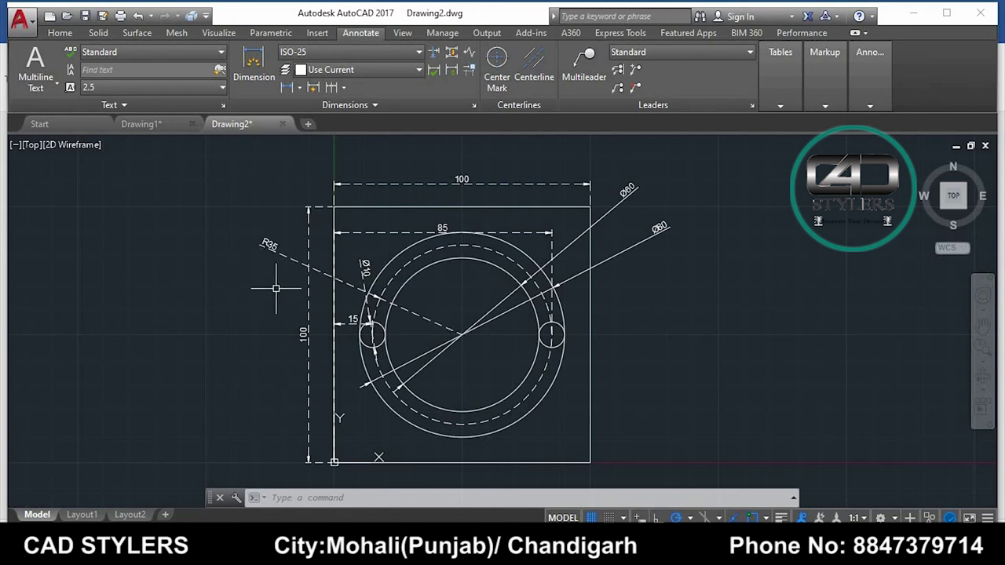
pyautogui.click(703, 484)
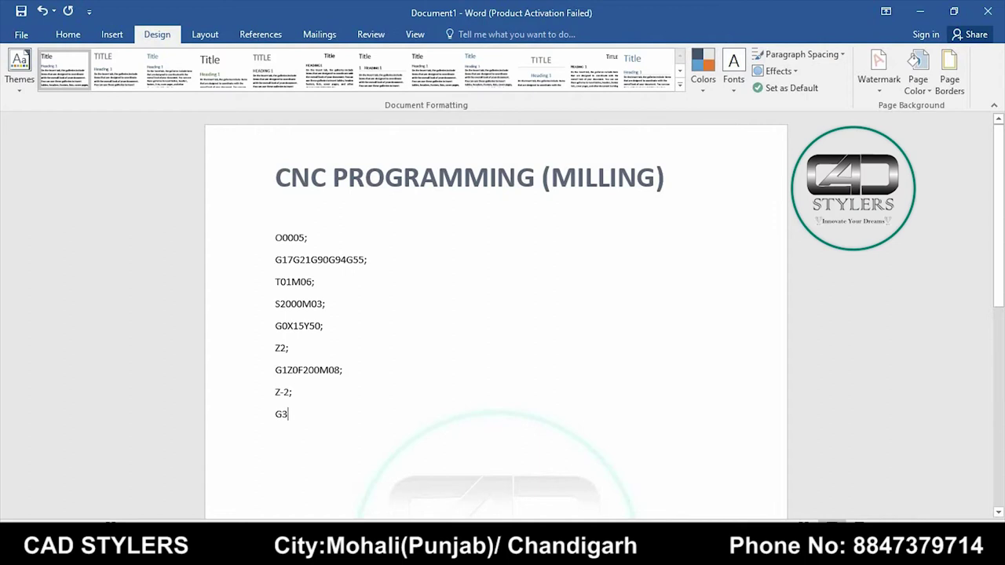
# - Enter the arc moves G3X85Y50R35; and G3X15Y50R35;
pyautogui.write('X85')
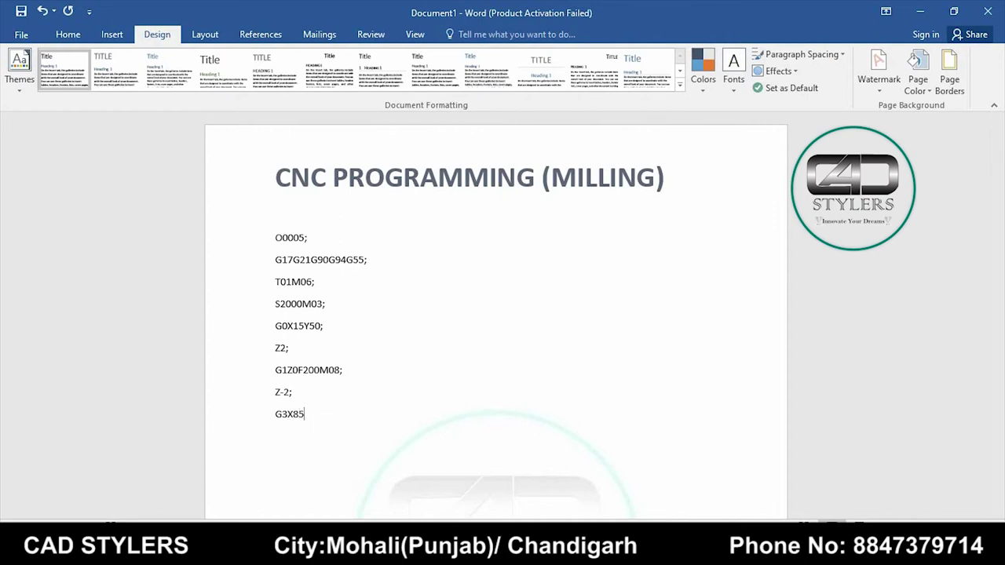
pyautogui.write('Y50R')
pyautogui.write('35; ')
pyautogui.write('G3')
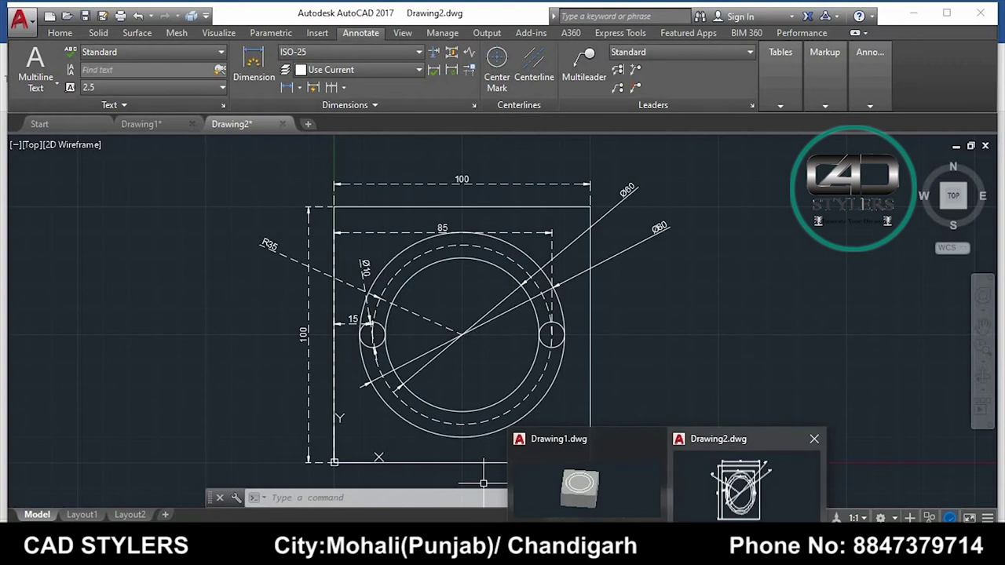
pyautogui.click(703, 483)
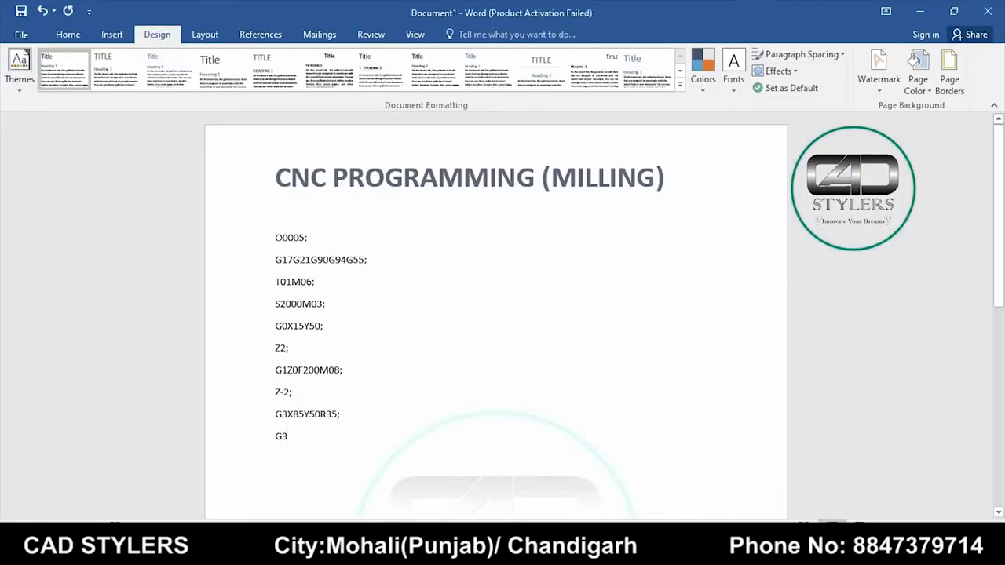
pyautogui.write('X15')
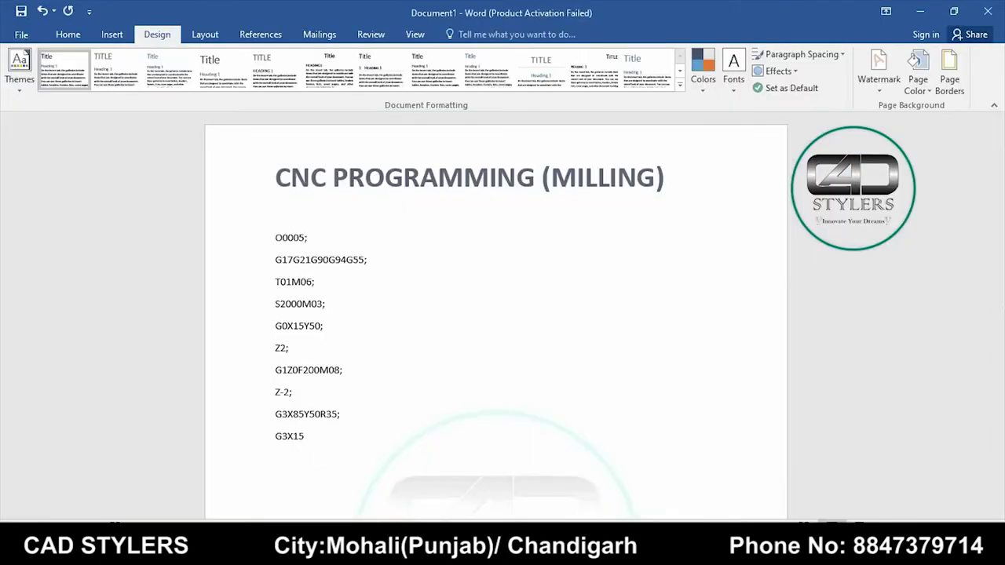
pyautogui.write('Y50')
pyautogui.write('R35')
# - Finish with G0Z100;, M05M09; and M30;, then select the whole program
pyautogui.write('100')
pyautogui.write(';')
pyautogui.press('Return')
pyautogui.write('M05M0')
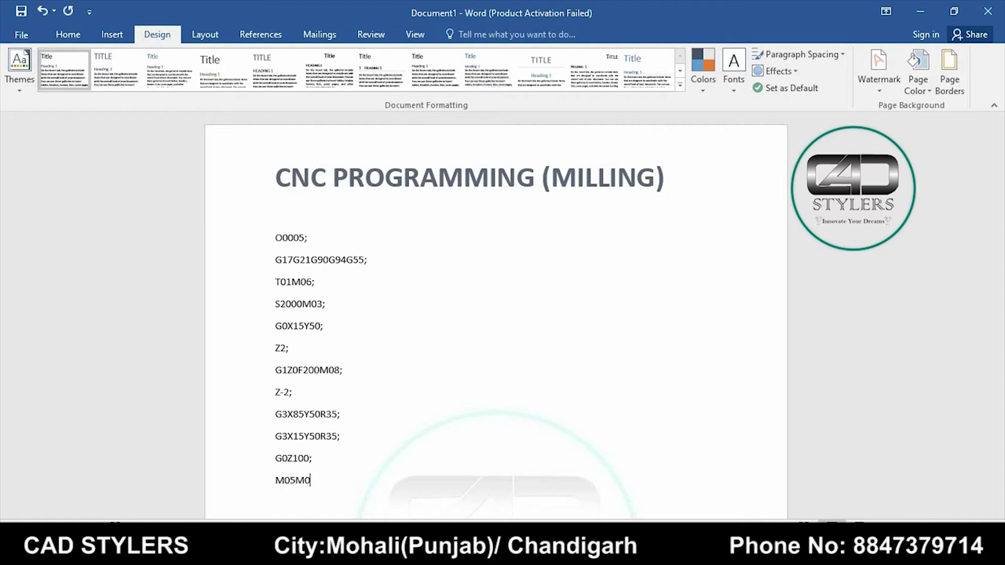
pyautogui.write('9;')
pyautogui.press('Return')
pyautogui.write('M0')
pyautogui.press('Return')
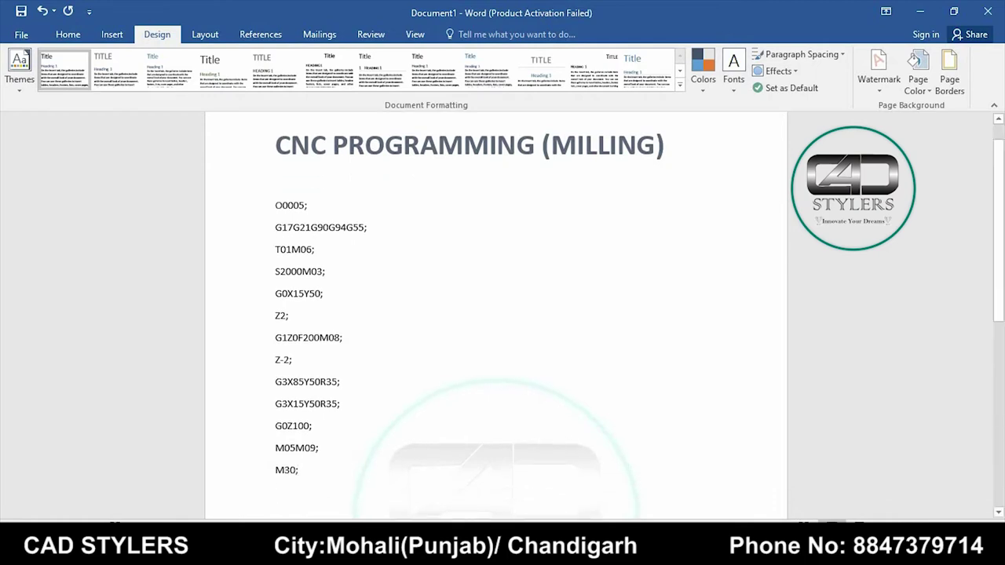
pyautogui.moveTo(275, 205); pyautogui.dragTo(306, 471)
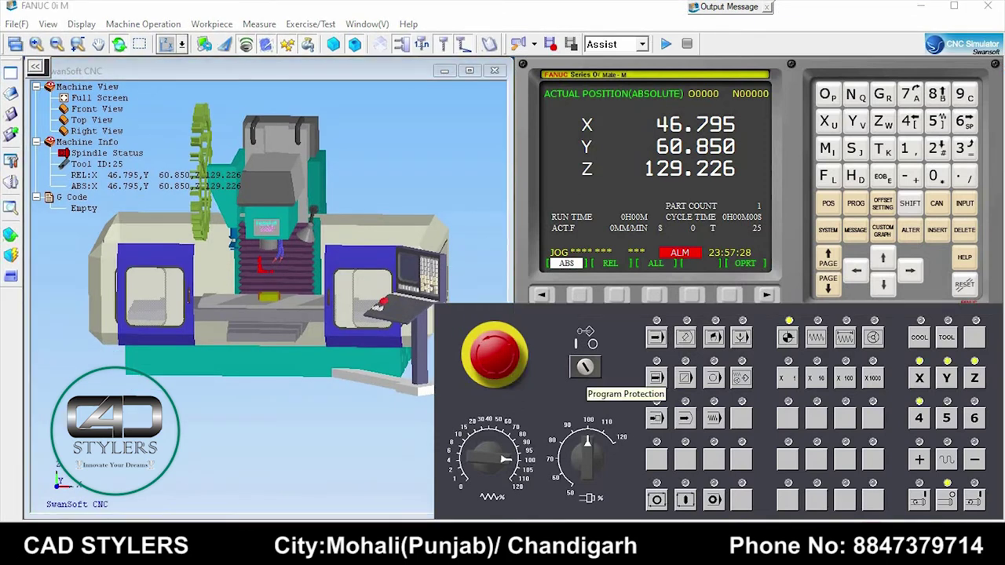
# - Turn the program protection key and view the workpiece stock size settings
pyautogui.click(585, 366)
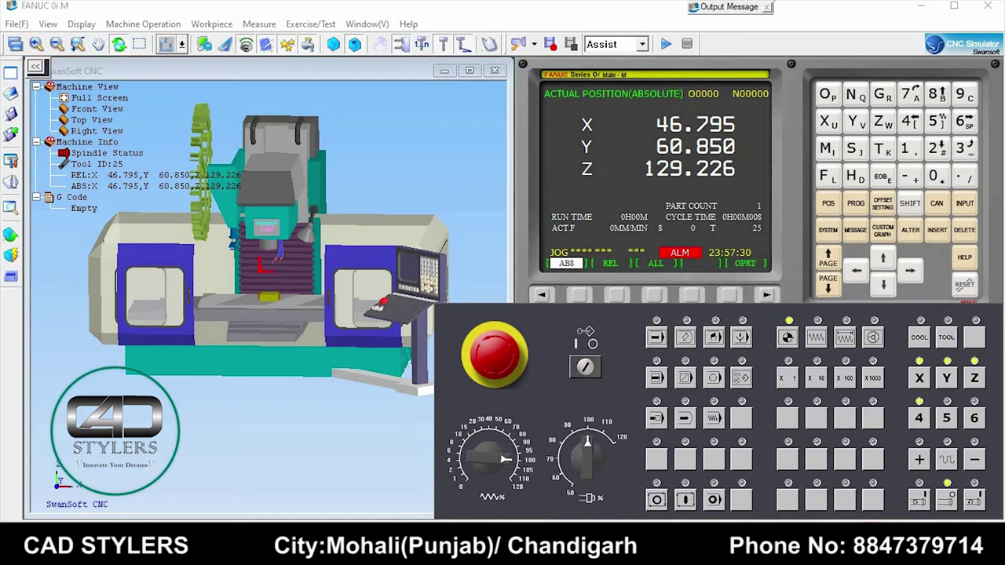
pyautogui.click(211, 24)
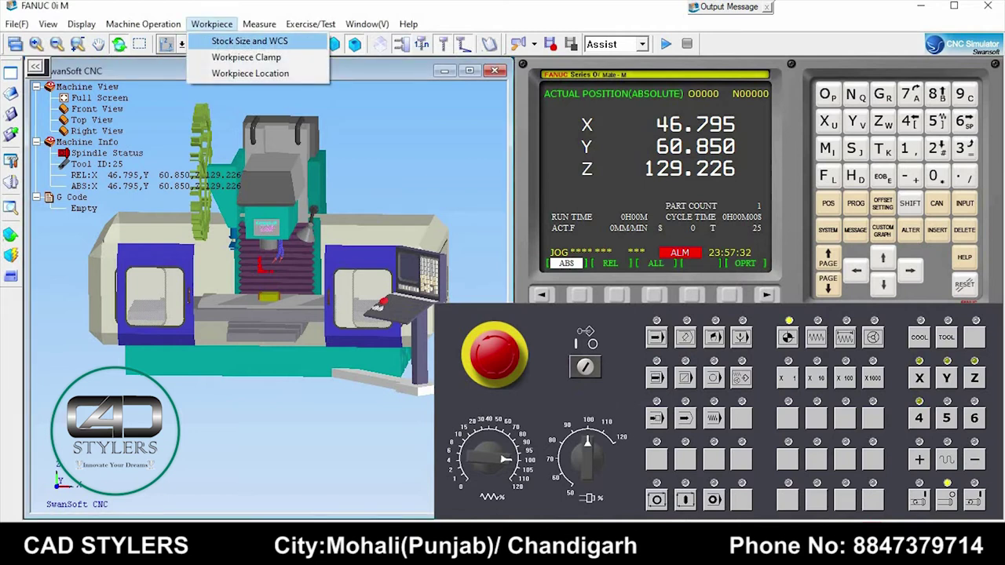
pyautogui.click(249, 41)
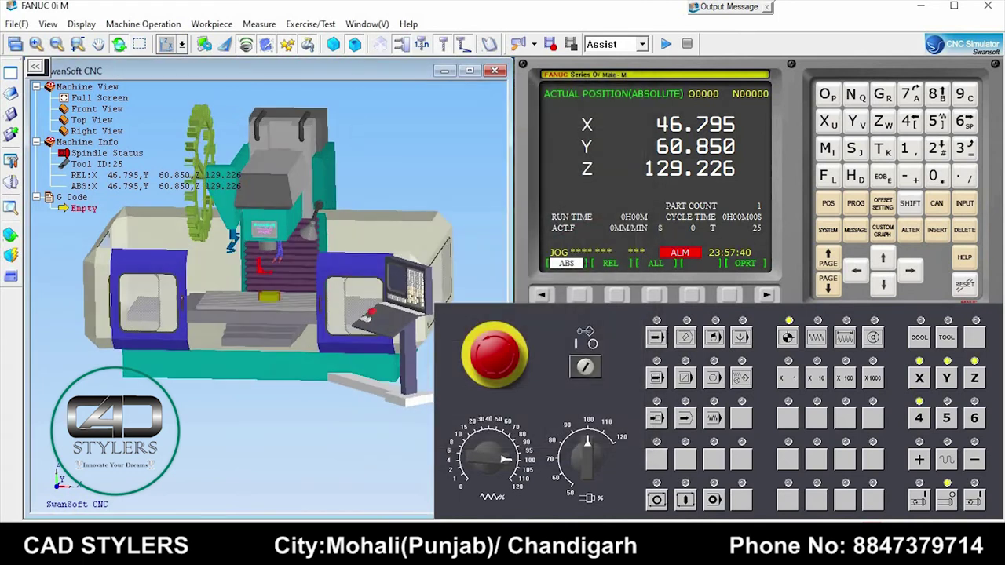
# - Load the 10 mm flat tool 001 into station 1 and mount it
pyautogui.click(143, 23)
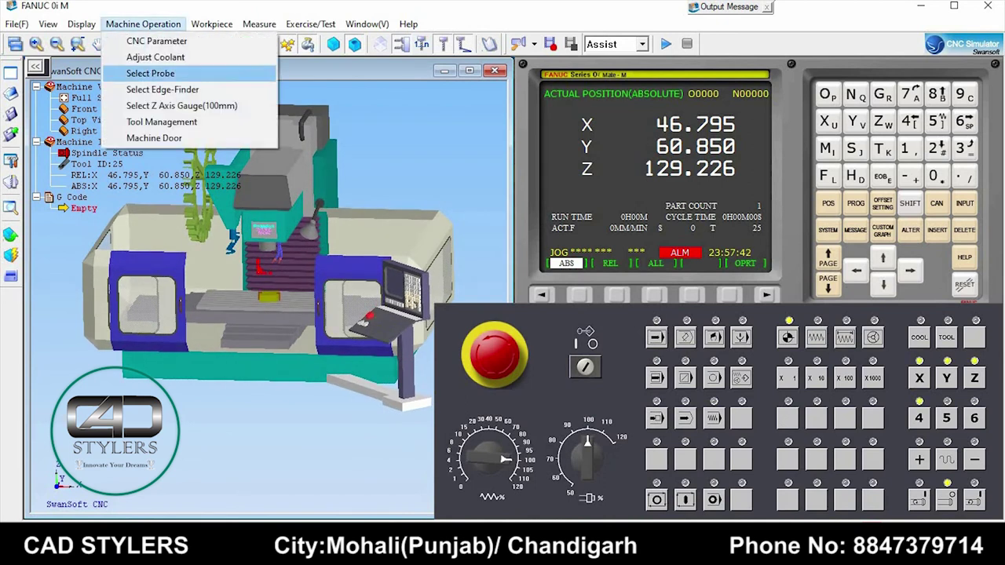
pyautogui.click(162, 121)
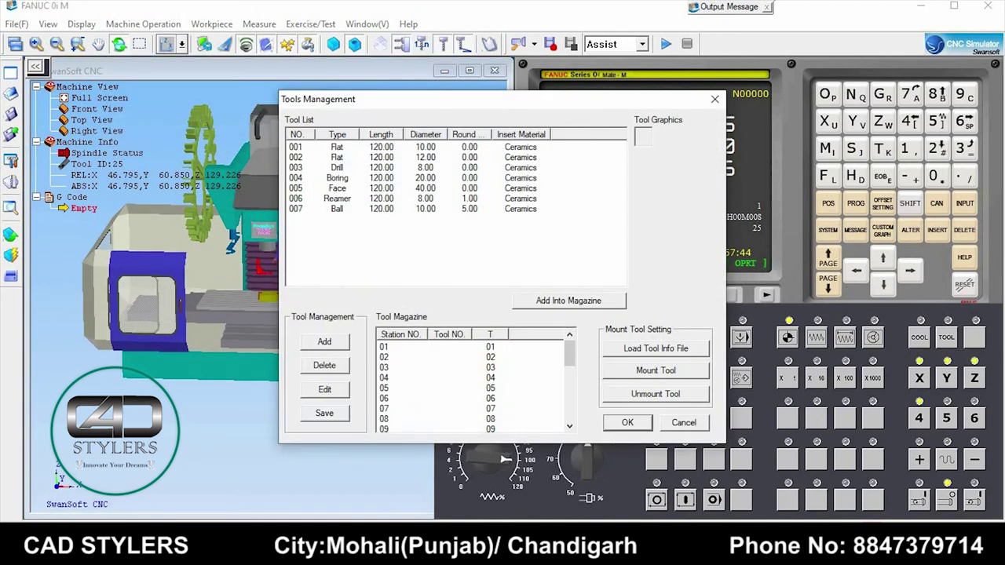
pyautogui.click(337, 147)
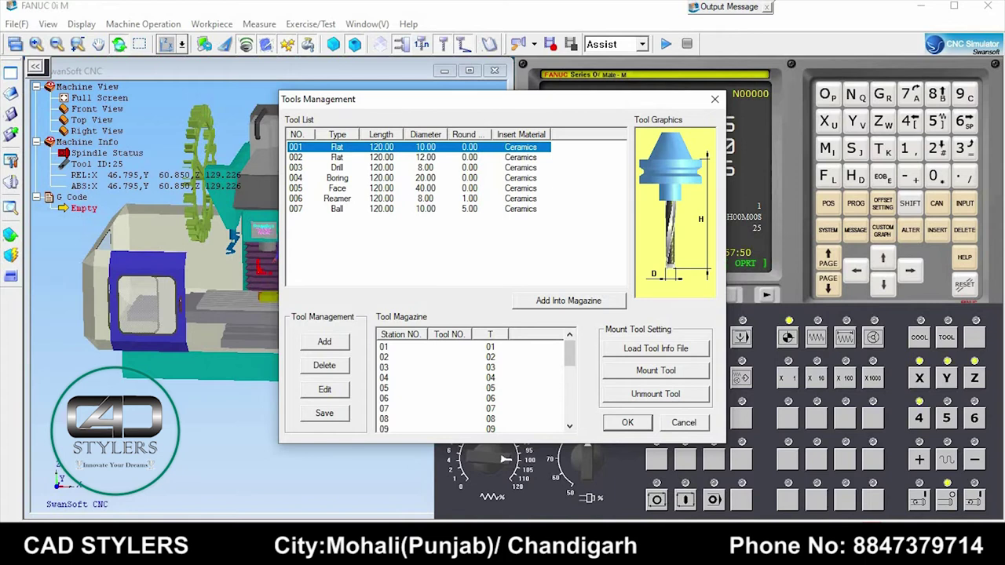
pyautogui.click(569, 301)
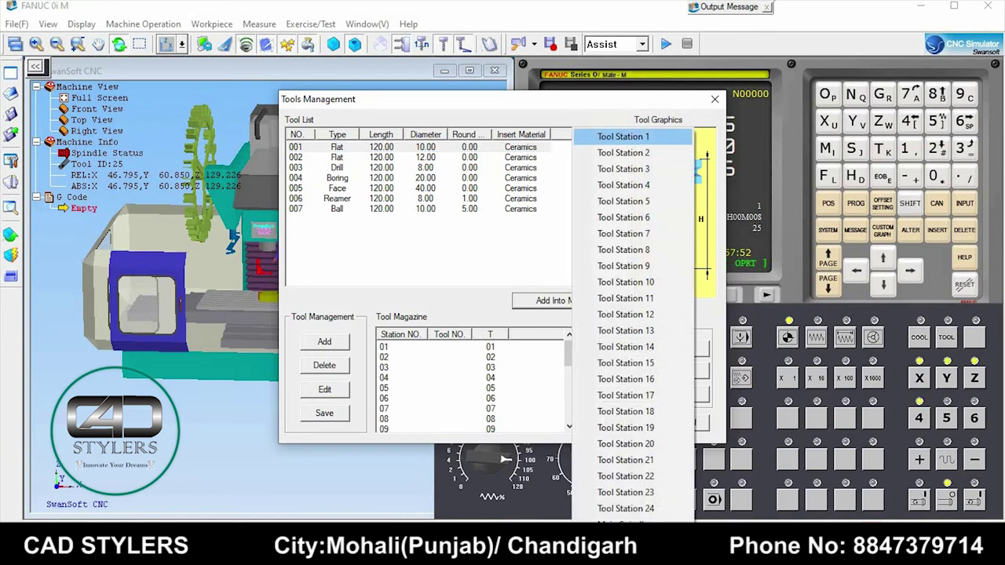
pyautogui.click(620, 137)
pyautogui.click(401, 347)
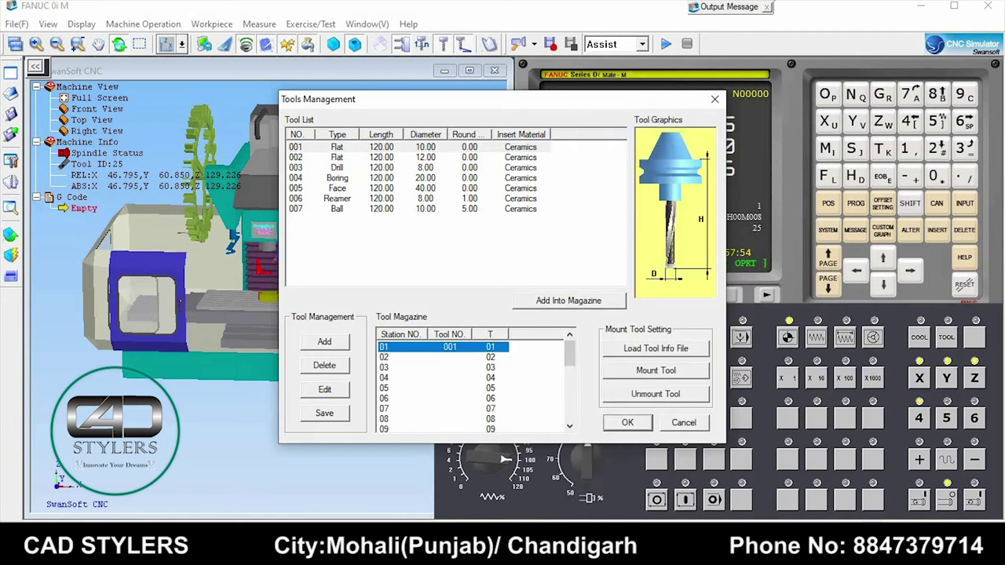
pyautogui.click(656, 370)
pyautogui.click(628, 423)
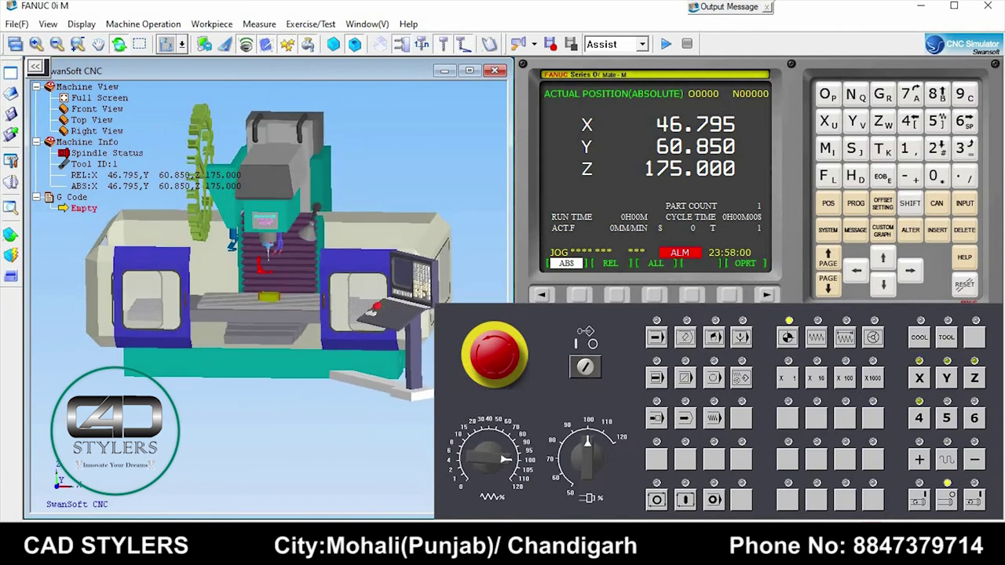
# - Clamp the workpiece with edge clamps
pyautogui.click(211, 23)
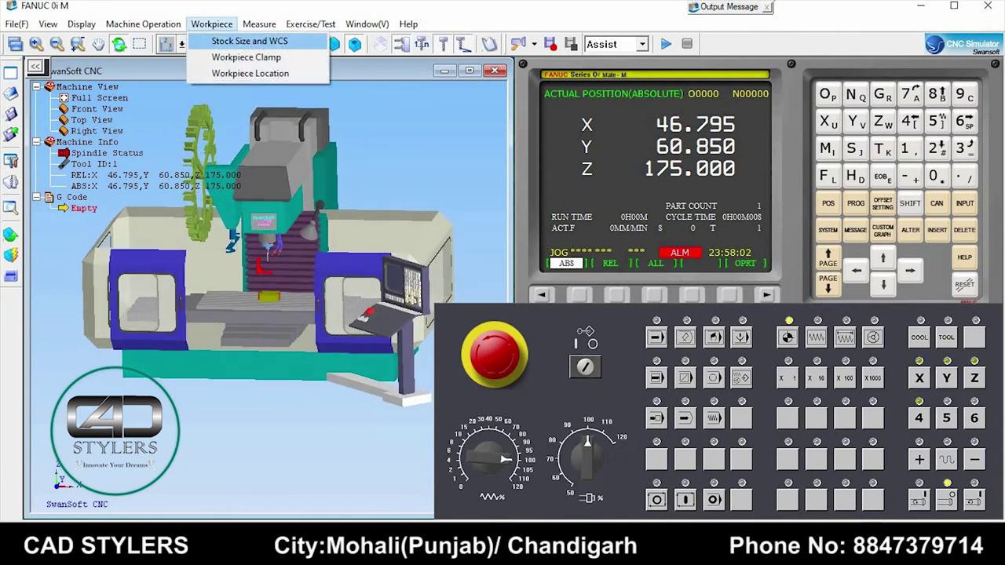
pyautogui.click(246, 57)
pyautogui.click(477, 105)
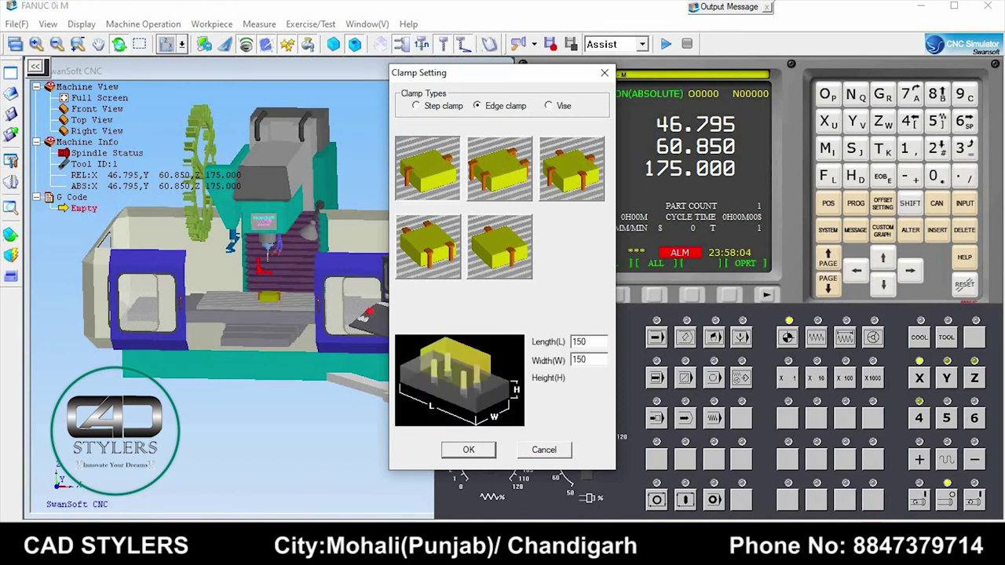
pyautogui.click(468, 449)
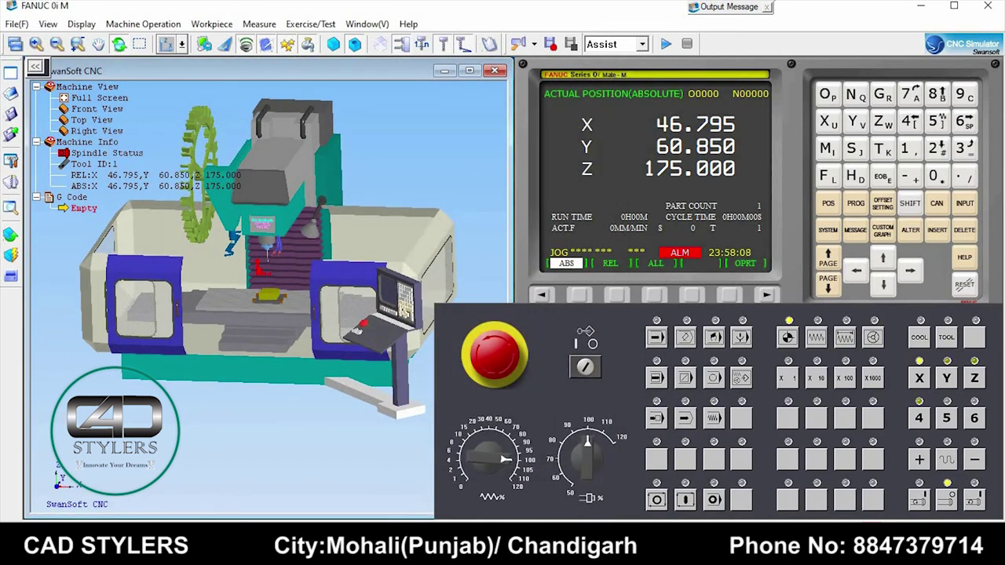
# - Switch to the front view and put the control in JOG, then REF mode
pyautogui.click(48, 24)
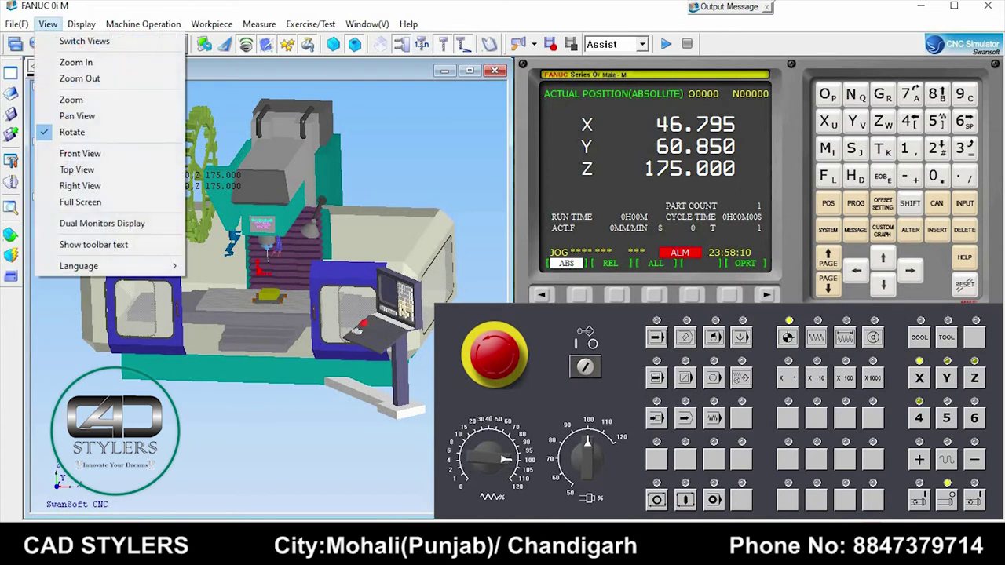
pyautogui.click(78, 153)
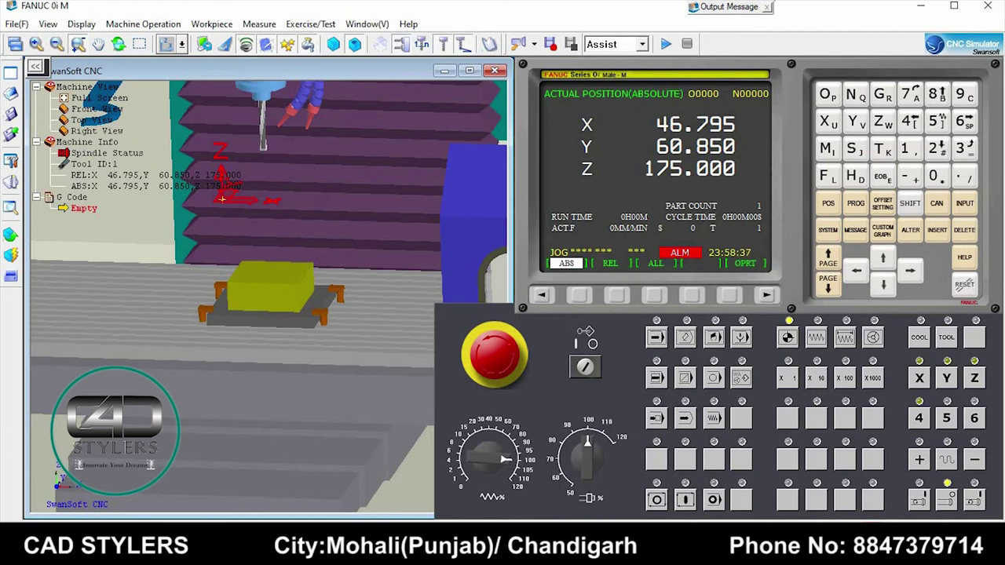
pyautogui.click(817, 338)
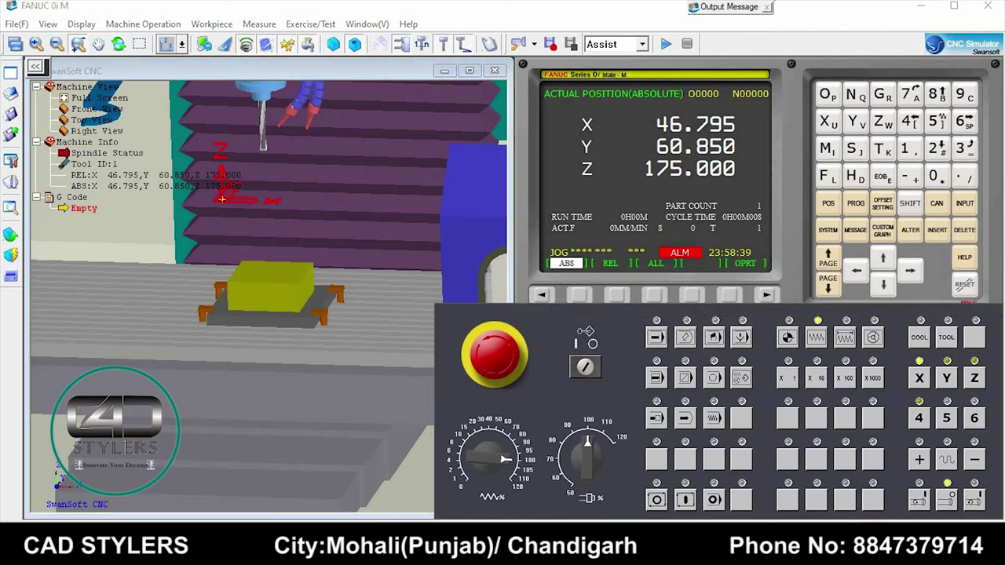
pyautogui.click(789, 337)
# - Reference-return the axes, then create a new program O0989 in EDIT mode
pyautogui.click(975, 378)
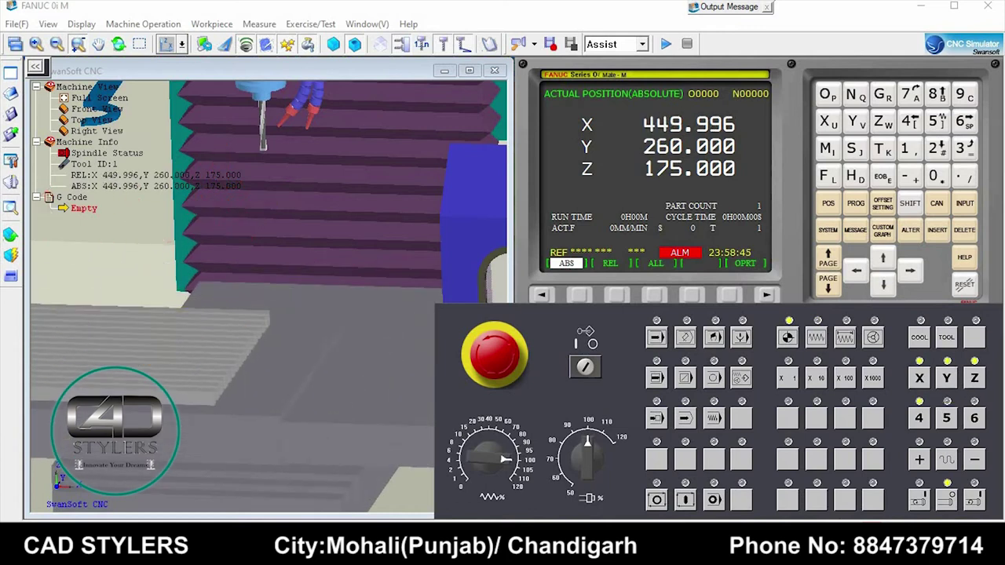
pyautogui.click(856, 203)
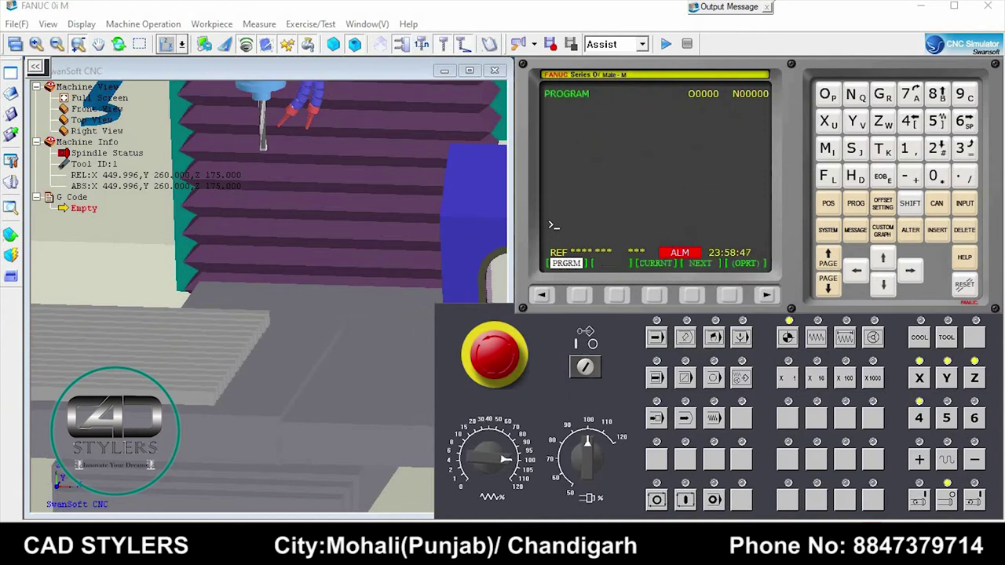
pyautogui.click(685, 337)
pyautogui.click(616, 294)
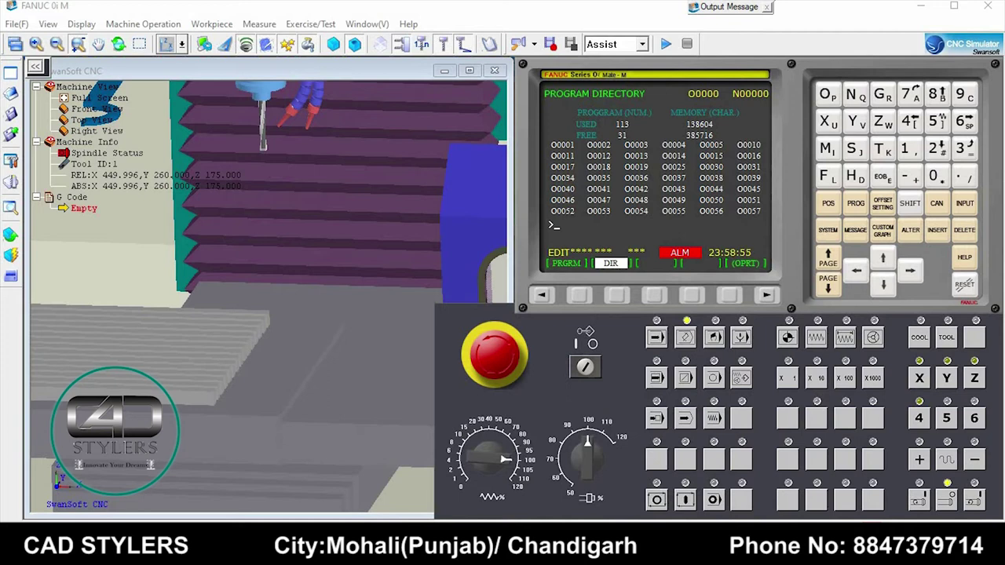
pyautogui.write('O0989')
pyautogui.press('Insert')
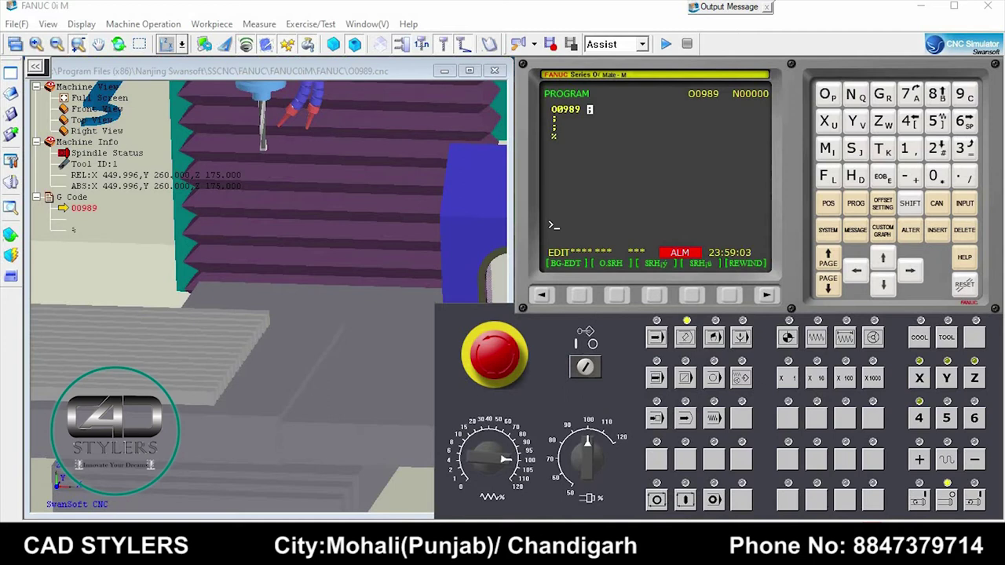
# - Enter the G17 G21 G90 G94 G55, T01 M06 and S2000 M03 blocks into O0989
pyautogui.write('G17')
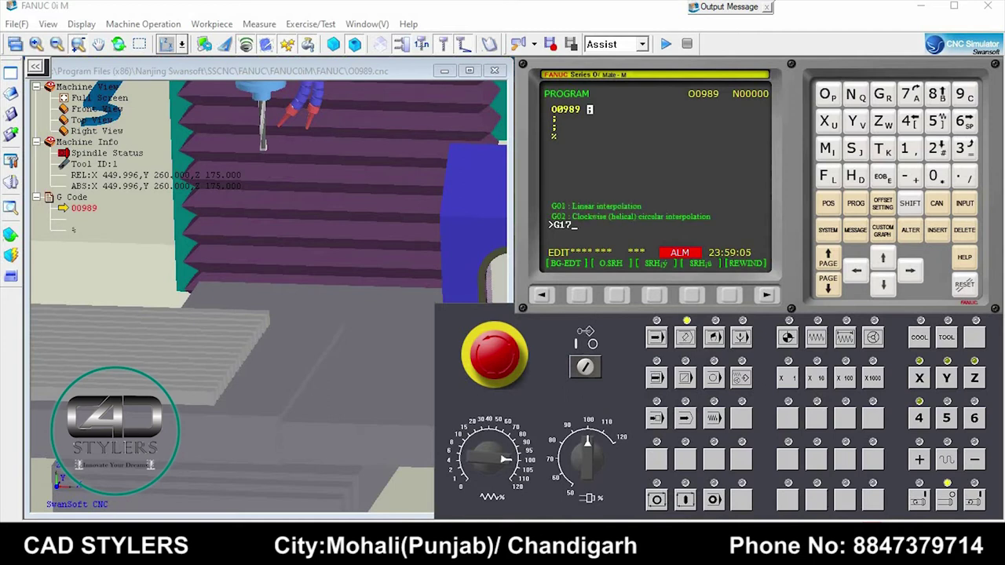
pyautogui.write('G21G90H')
pyautogui.press('BackSpace')
pyautogui.write('G9')
pyautogui.write('4 G55 ;')
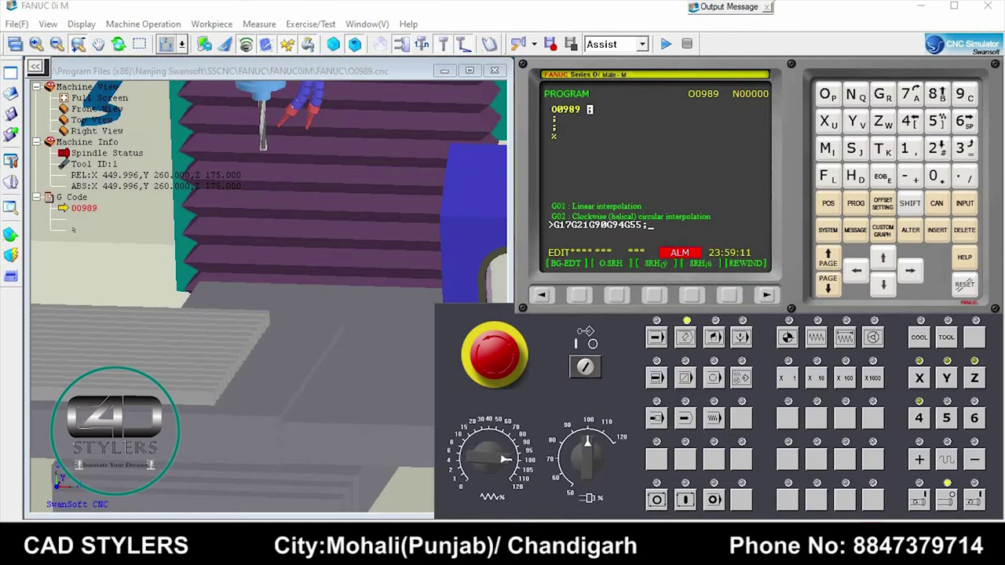
pyautogui.press('Insert')
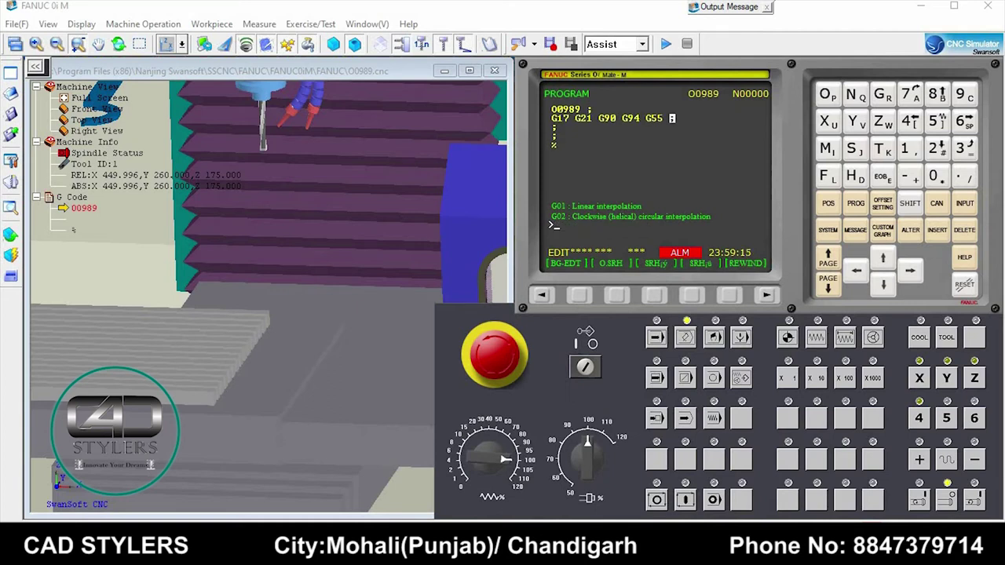
pyautogui.write('T01M06')
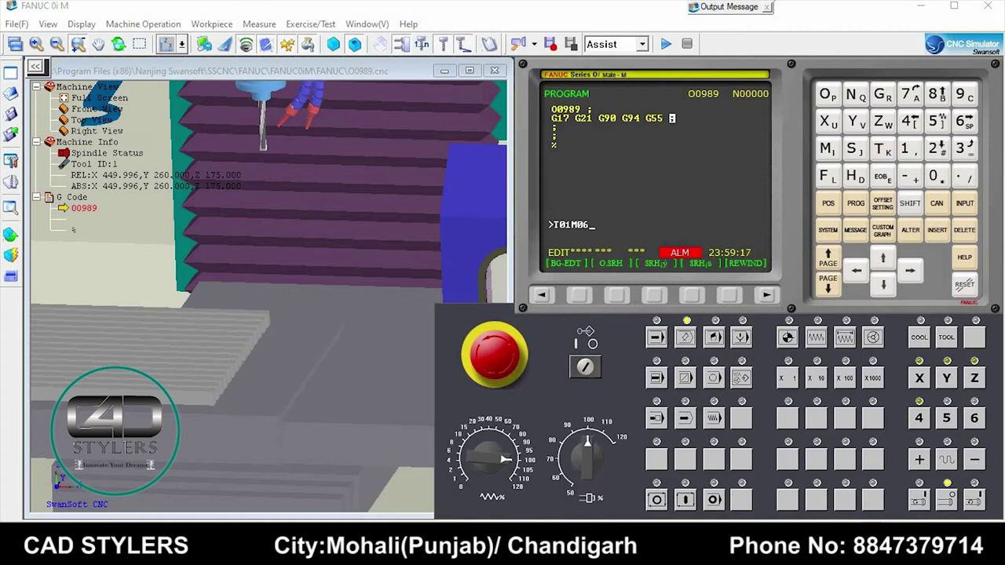
pyautogui.write(';')
pyautogui.press('Insert')
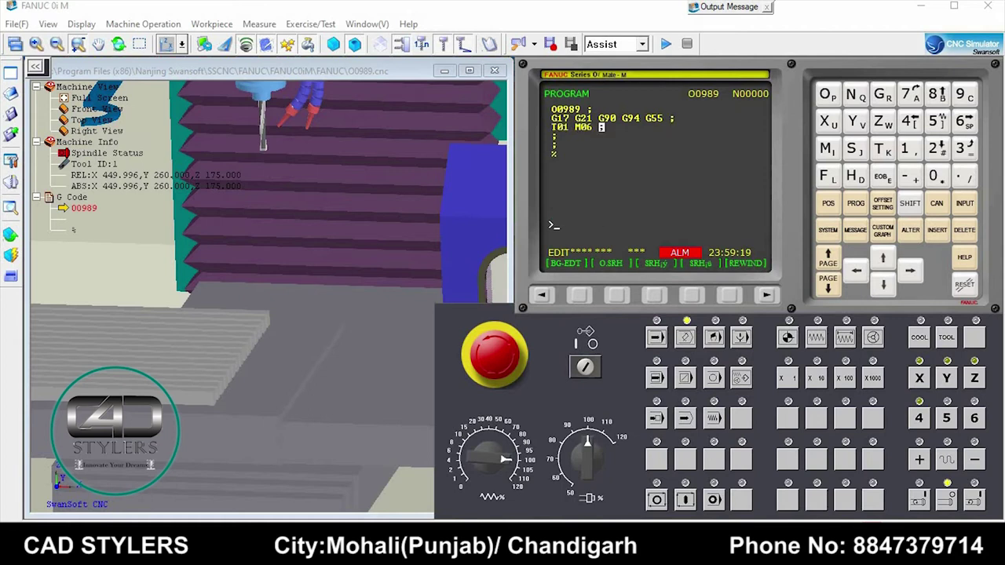
pyautogui.write('S2000 M0')
pyautogui.write('3 ;')
pyautogui.press('Insert')
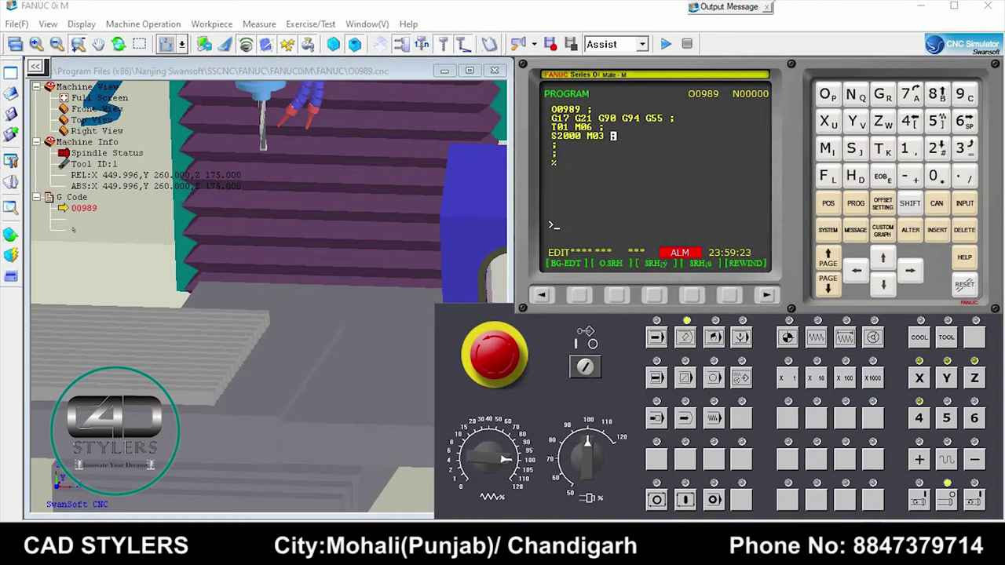
# - Add the G0 X15 Y50, Z2 and G1 Z0 F200 M08 approach blocks
pyautogui.write('G')
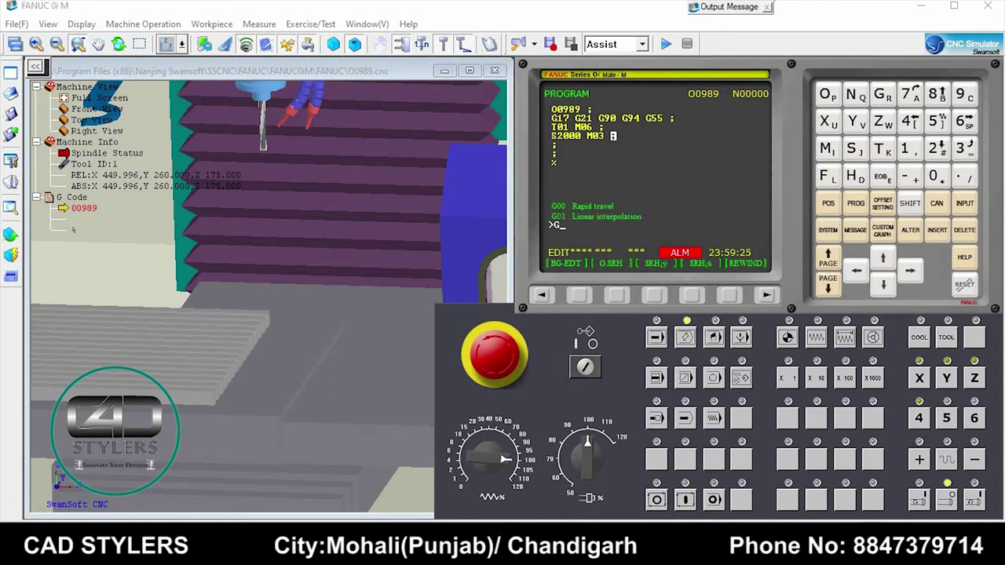
pyautogui.write('0X')
pyautogui.write('15')
pyautogui.write('Y50;')
pyautogui.press('Insert')
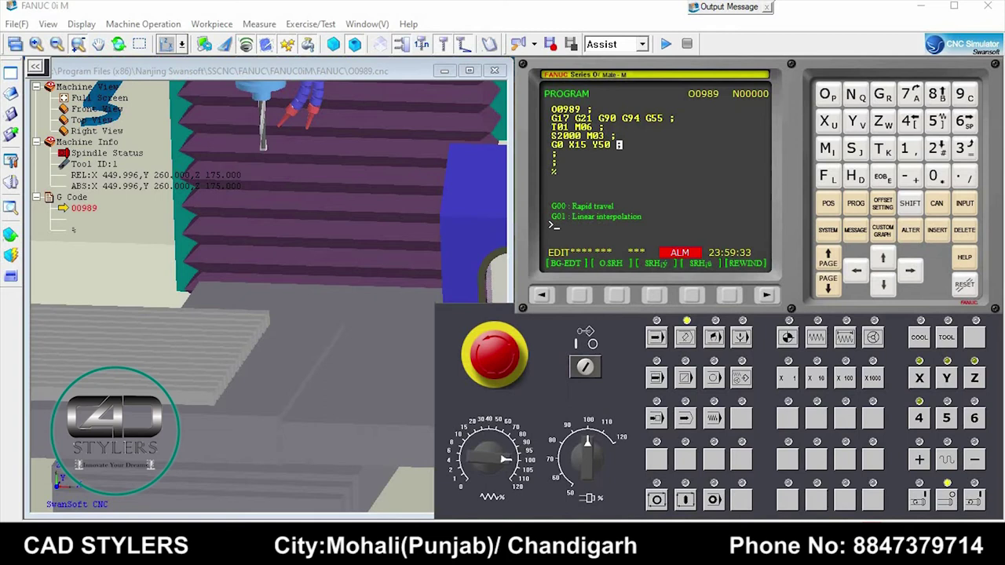
pyautogui.write('Z2 ;')
pyautogui.press('Insert')
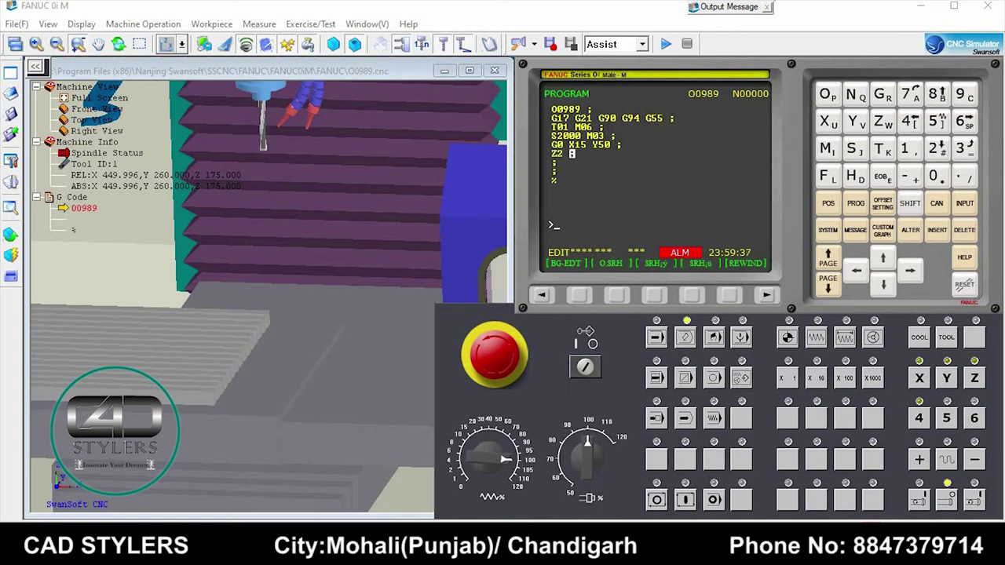
pyautogui.write('G1 Z')
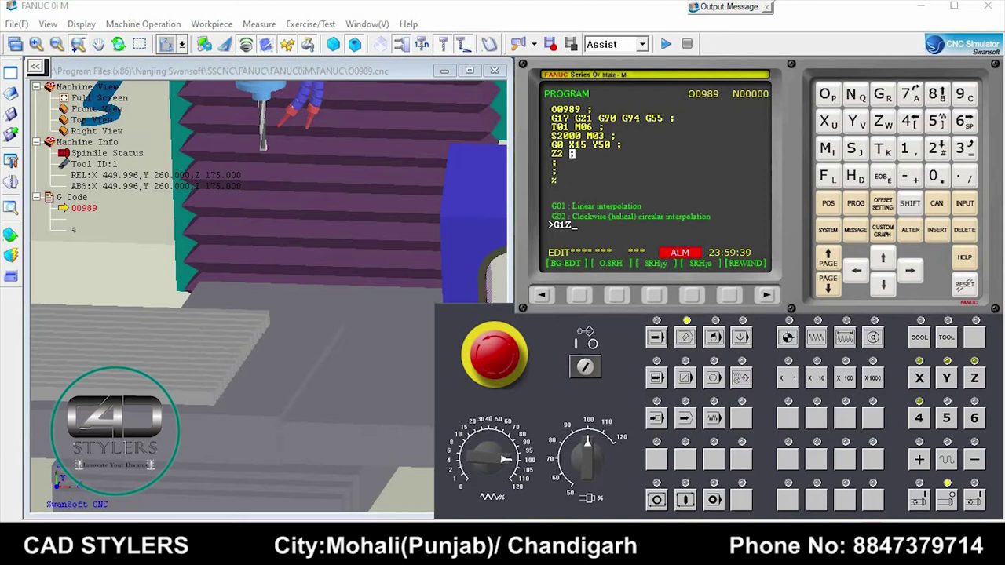
pyautogui.write('0 F200 ')
pyautogui.write('M08')
pyautogui.press('Insert')
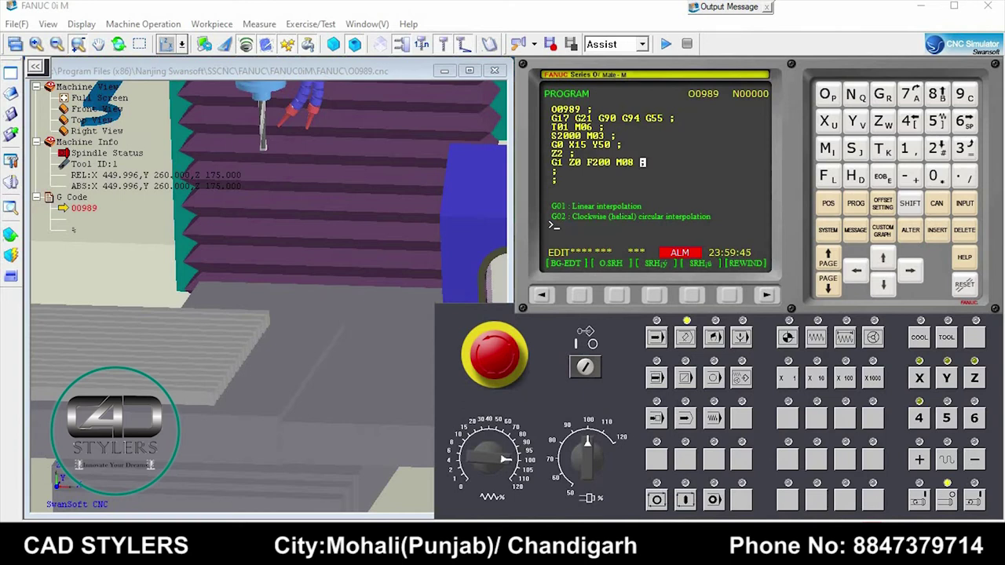
# - Add the Z-2 plunge and the two G3 R35 arcs to X85 Y50 and X15 Y50
pyautogui.write('Z-2')
pyautogui.press('Insert')
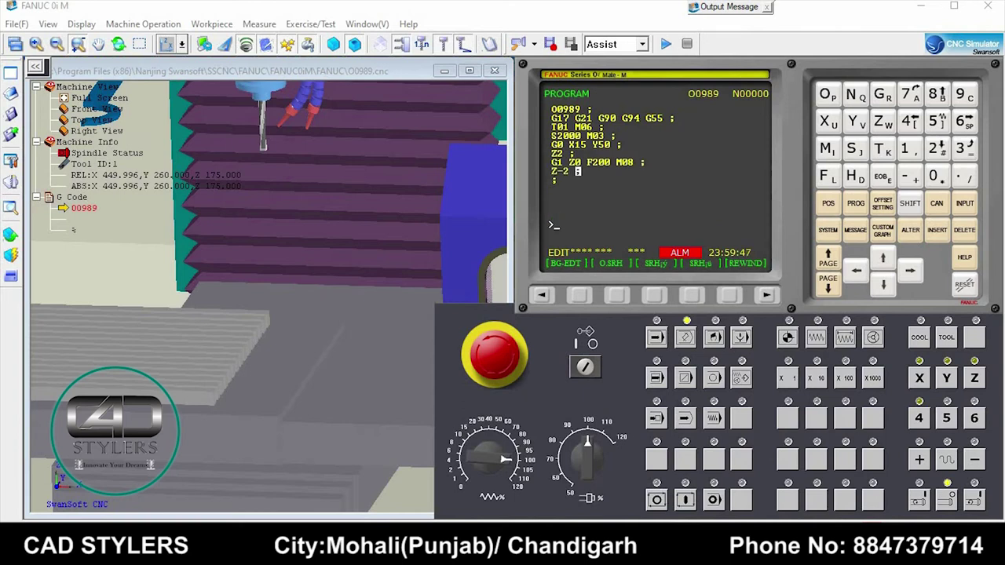
pyautogui.write('G3 ')
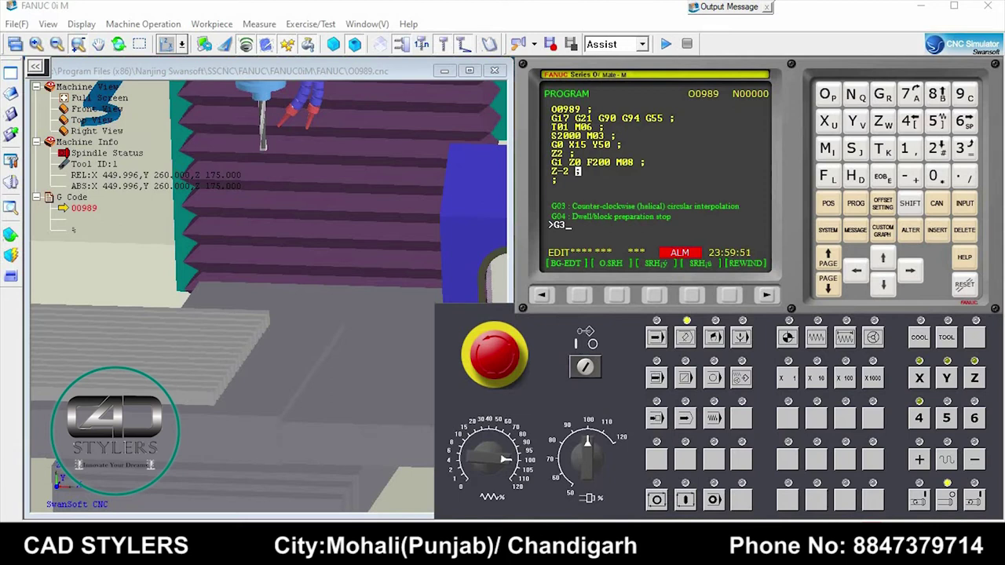
pyautogui.write('X')
pyautogui.write('85 Y')
pyautogui.write('50 R')
pyautogui.write('35')
pyautogui.press('Insert')
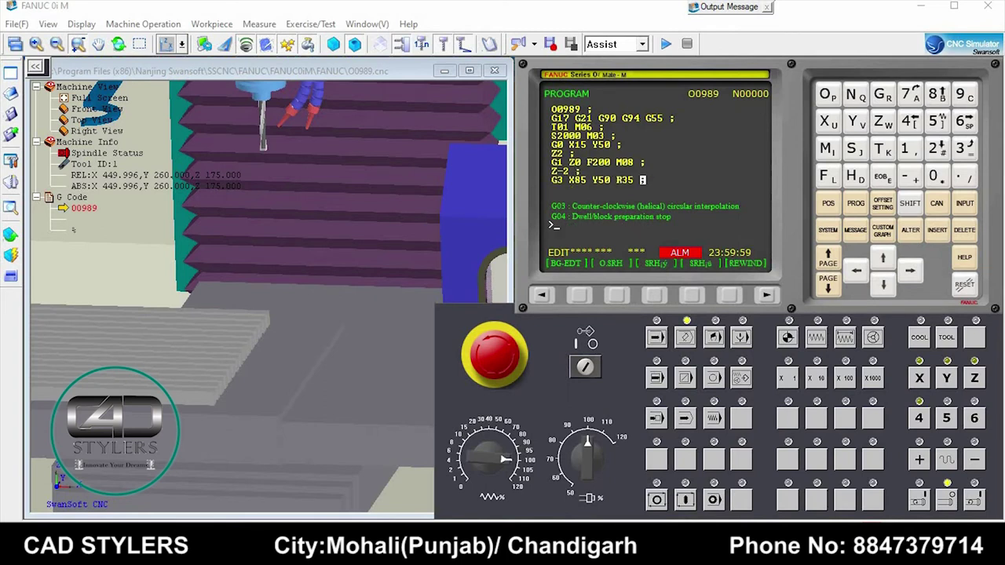
pyautogui.write('G3 ')
pyautogui.write('X1')
pyautogui.write('5 Y50 ')
pyautogui.write('R3')
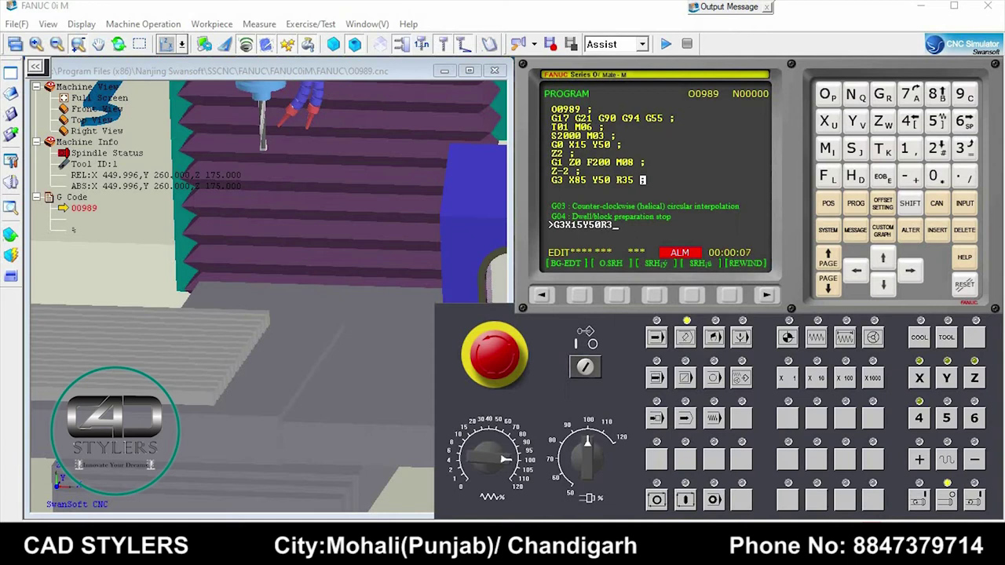
pyautogui.write('5 ;')
pyautogui.press('Insert')
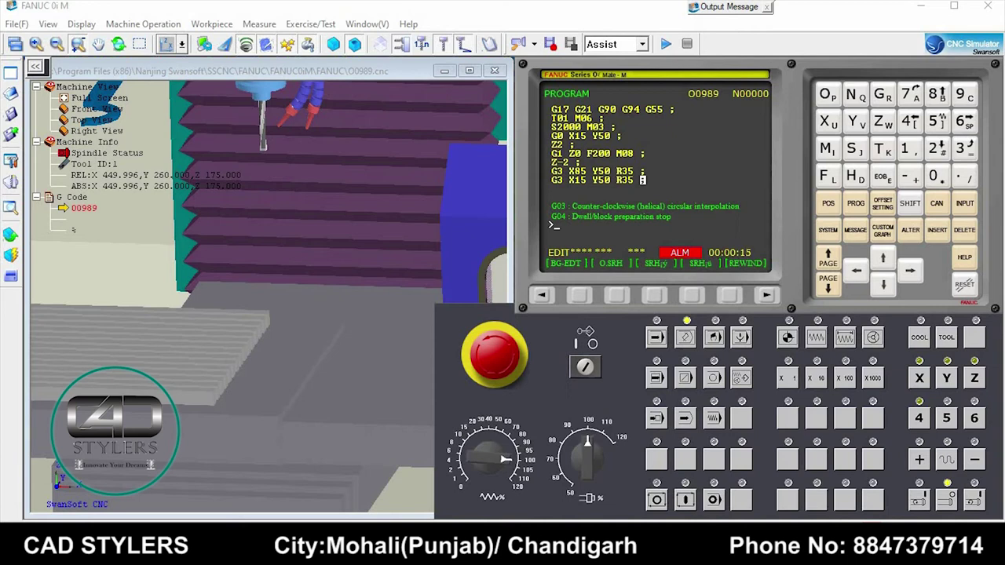
# - End the program with G0 Z100, M05 M09 and M30 blocks
pyautogui.write('G0 Z100 ')
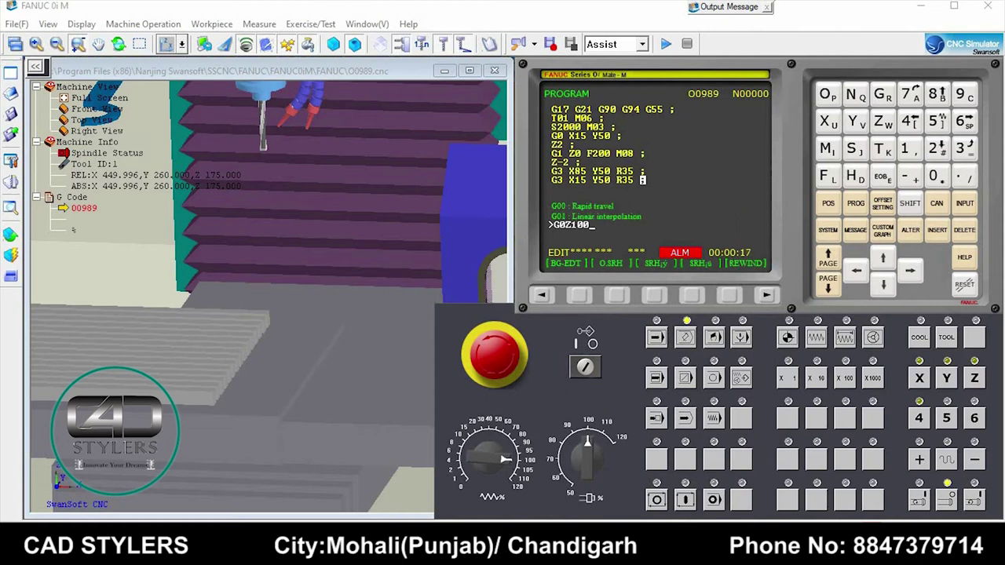
pyautogui.write(';')
pyautogui.press('Insert')
pyautogui.write('M')
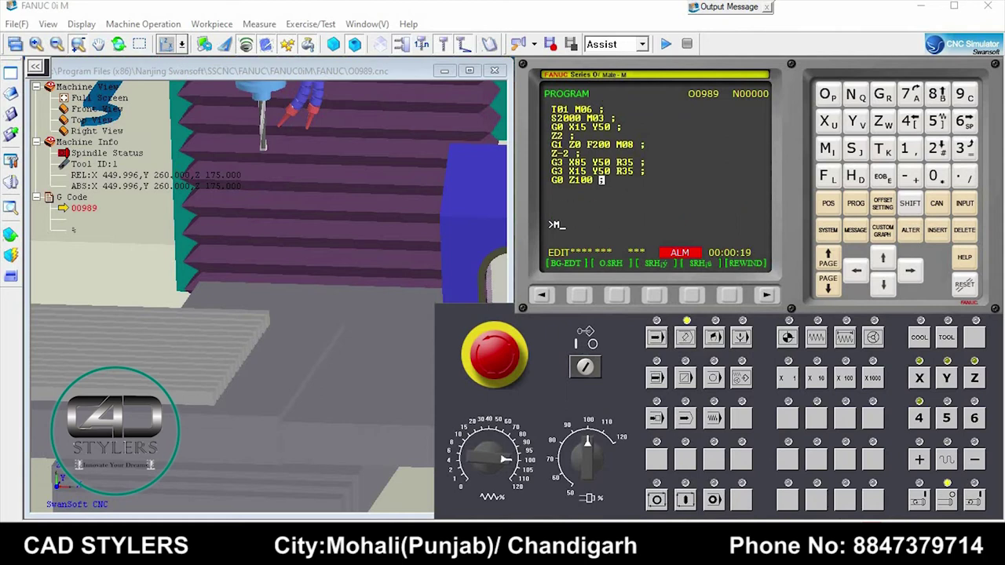
pyautogui.write('05 M09 ;')
pyautogui.press('Insert')
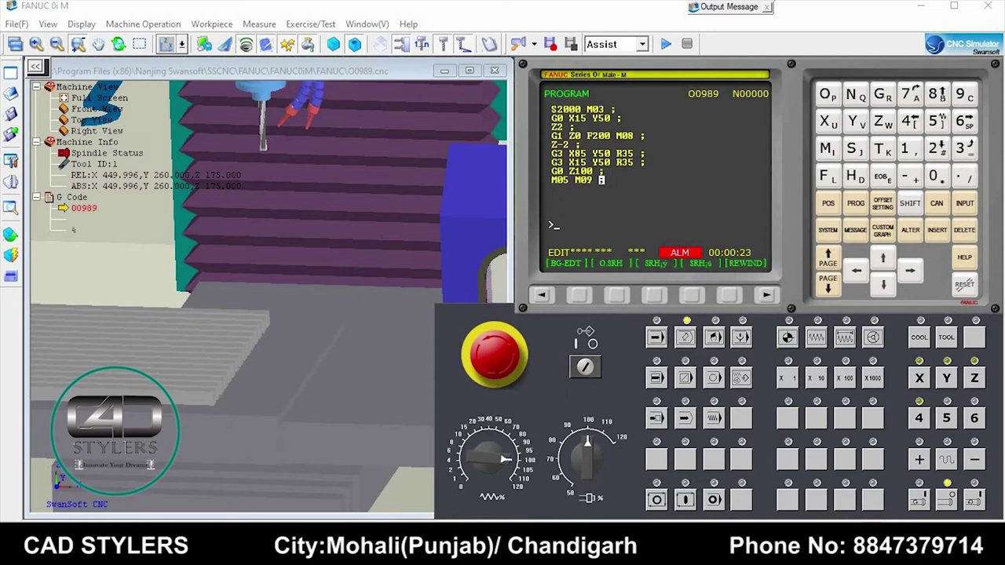
pyautogui.write('M')
pyautogui.write('30 ;')
pyautogui.press('Insert')
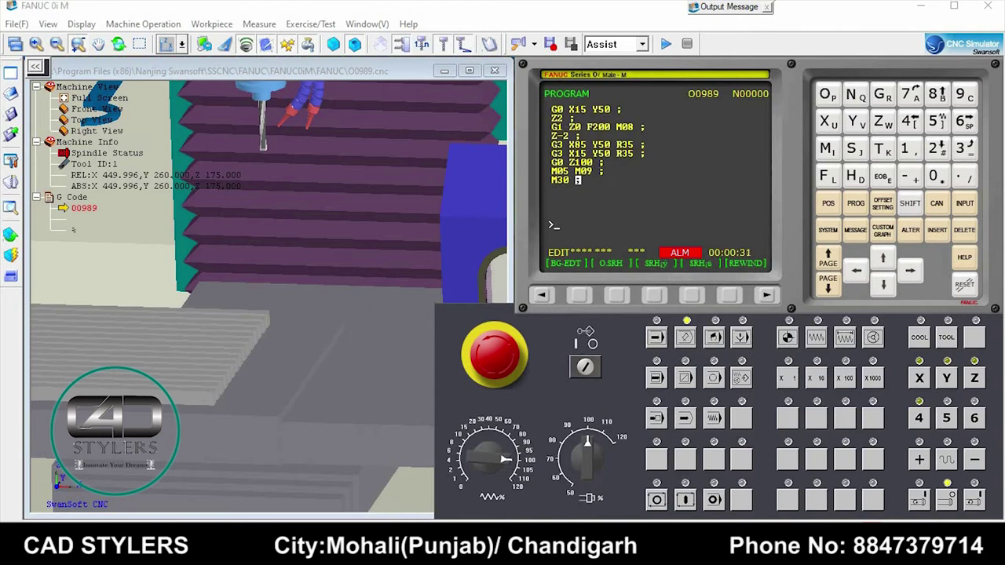
# - Show the G55 work offsets (X -450.000, Y -249.998, Z -175.000) and switch to JOG mode
pyautogui.click(882, 203)
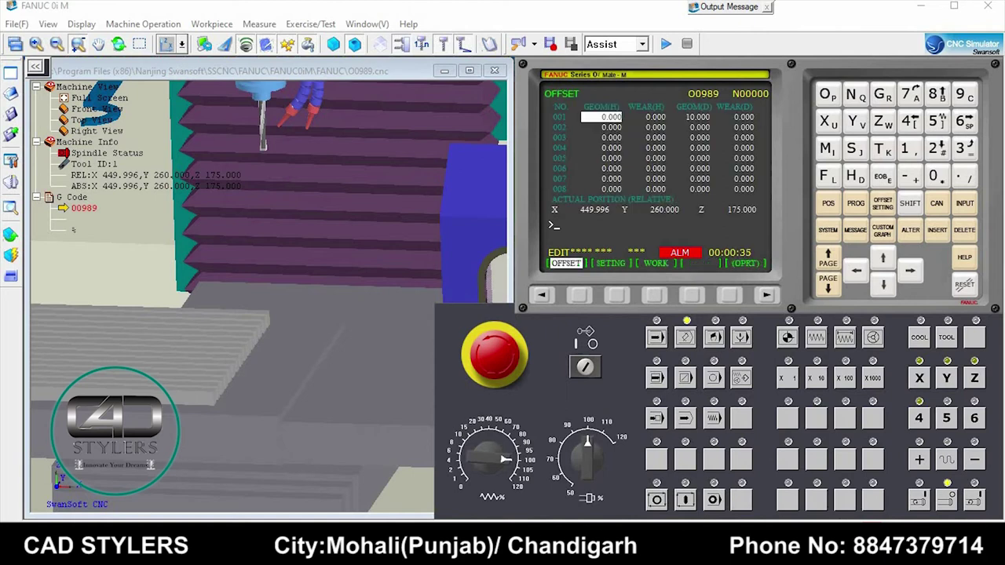
pyautogui.click(654, 295)
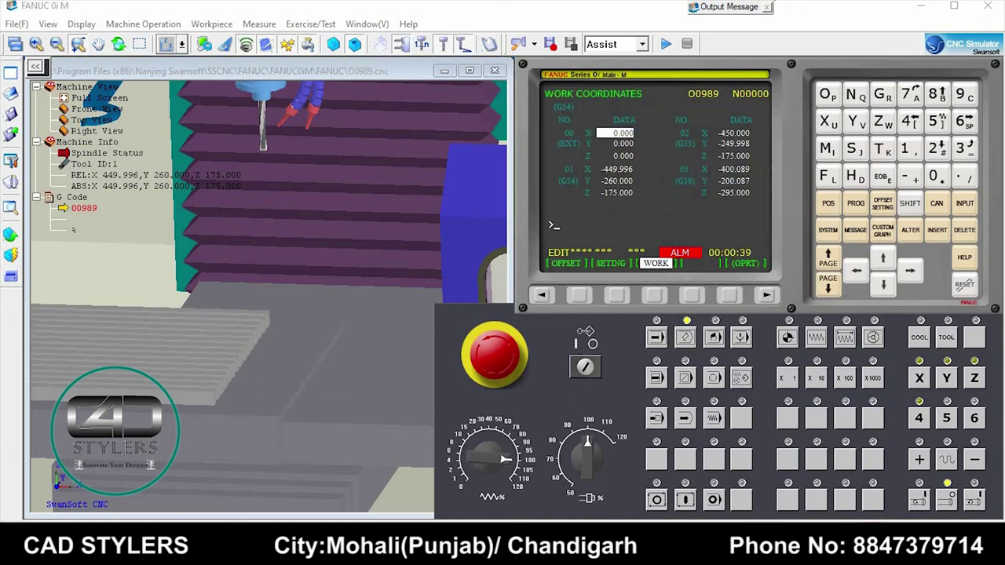
pyautogui.click(910, 270)
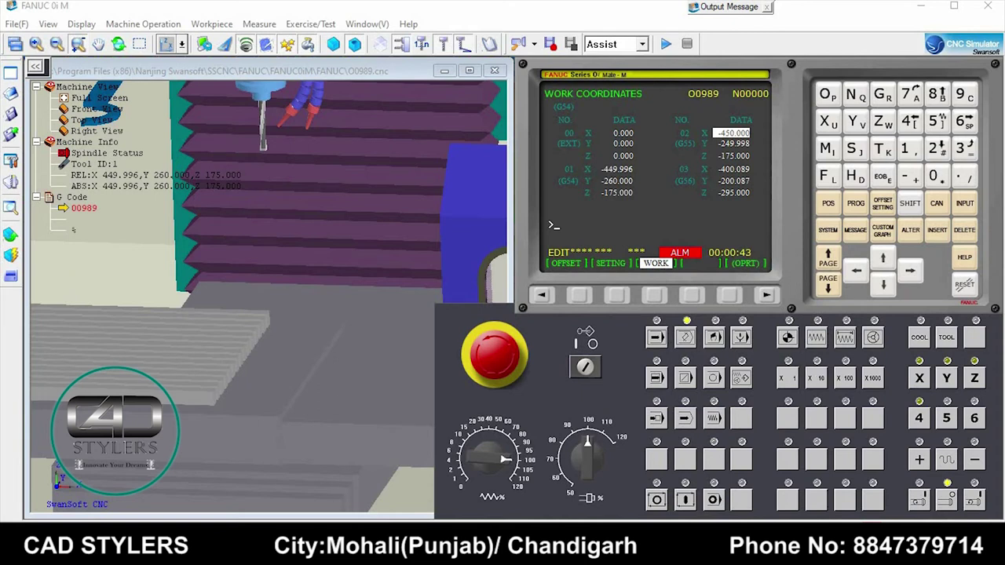
pyautogui.click(817, 337)
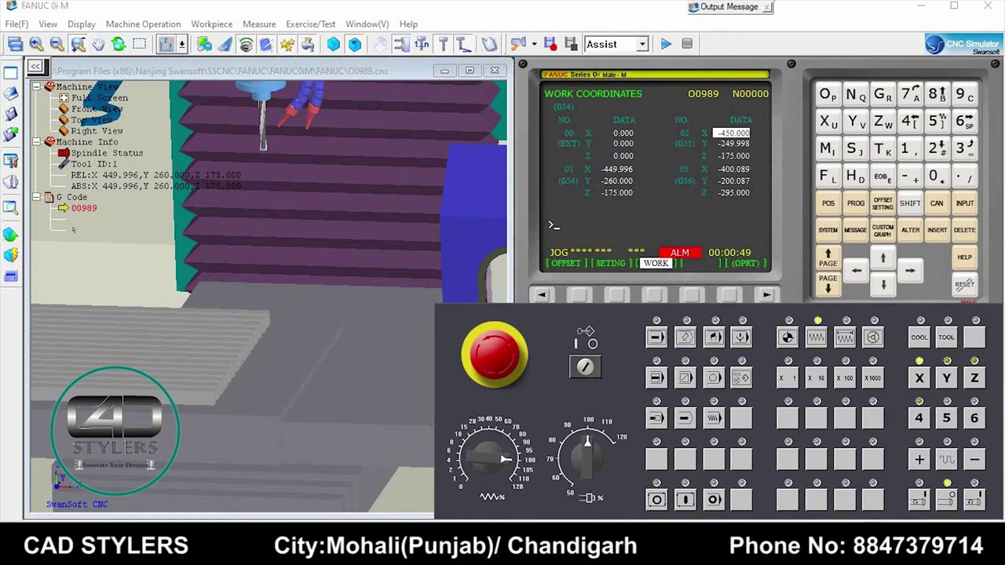
# - Rapid-jog the tool over the workpiece and down in Z until the first collision warning
pyautogui.click(947, 460)
pyautogui.click(975, 460)
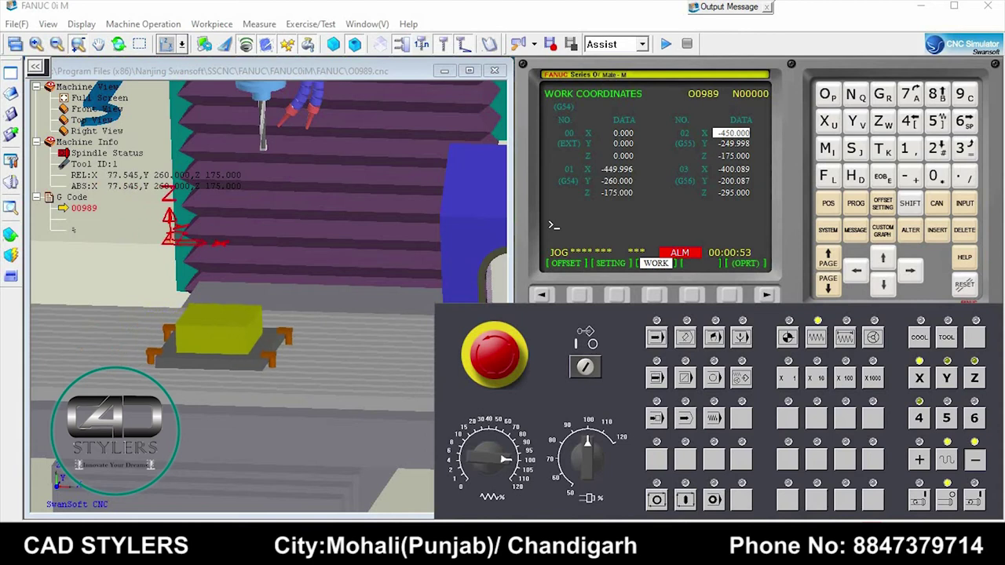
pyautogui.click(947, 378)
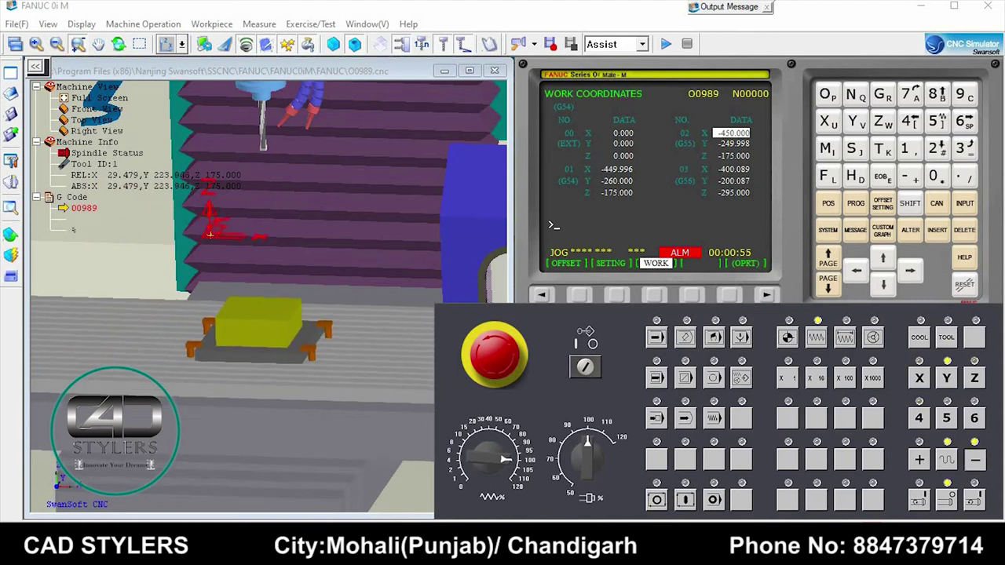
pyautogui.click(974, 377)
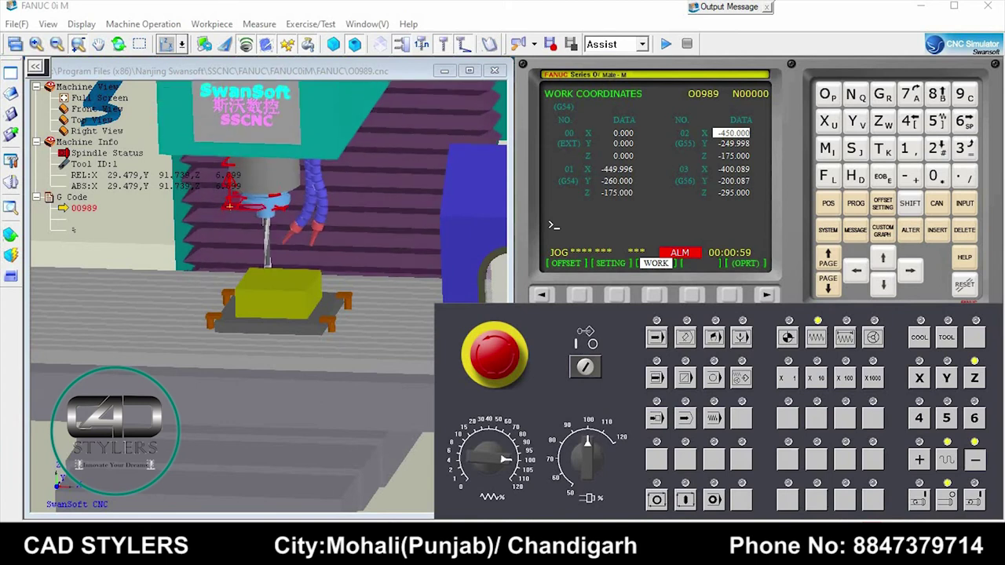
pyautogui.press('Return')
# - Lower the tool in x1000, x100 and x10 increments until it meets the workpiece top
pyautogui.click(845, 337)
pyautogui.click(873, 378)
pyautogui.click(974, 460)
pyautogui.click(799, 448)
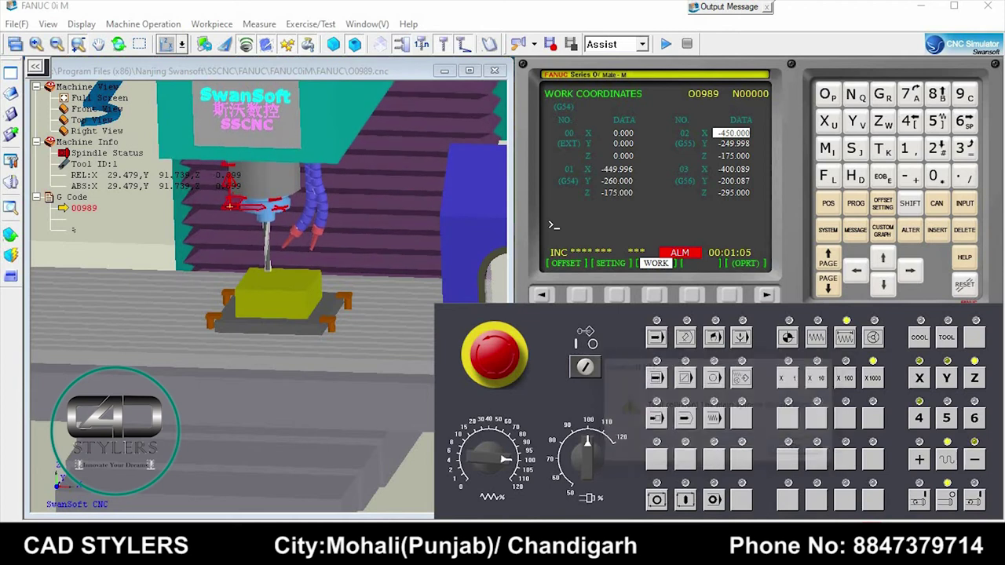
pyautogui.click(845, 378)
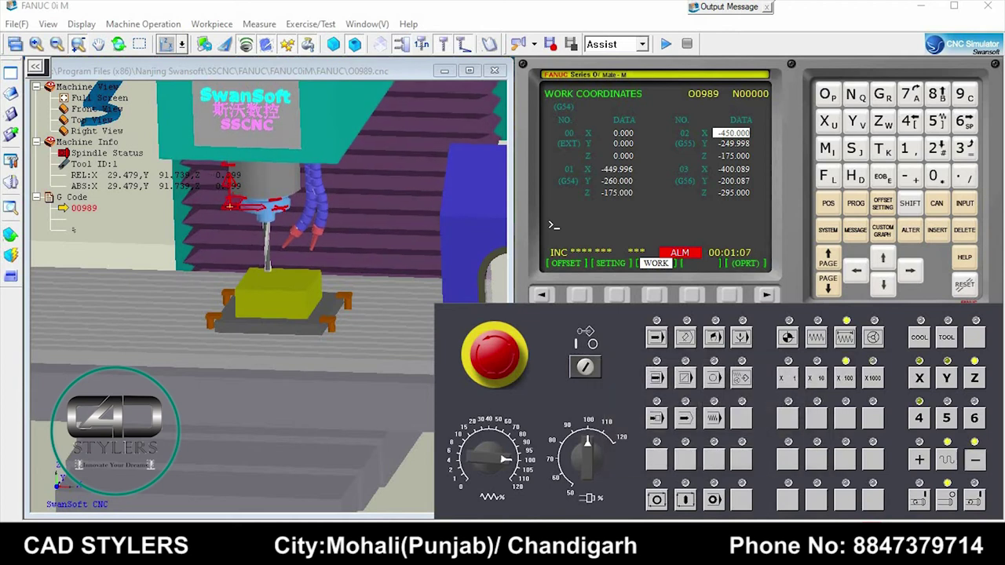
pyautogui.click(975, 459)
pyautogui.click(799, 449)
pyautogui.click(816, 378)
pyautogui.scroll(-1, 719, 408)
pyautogui.click(975, 451)
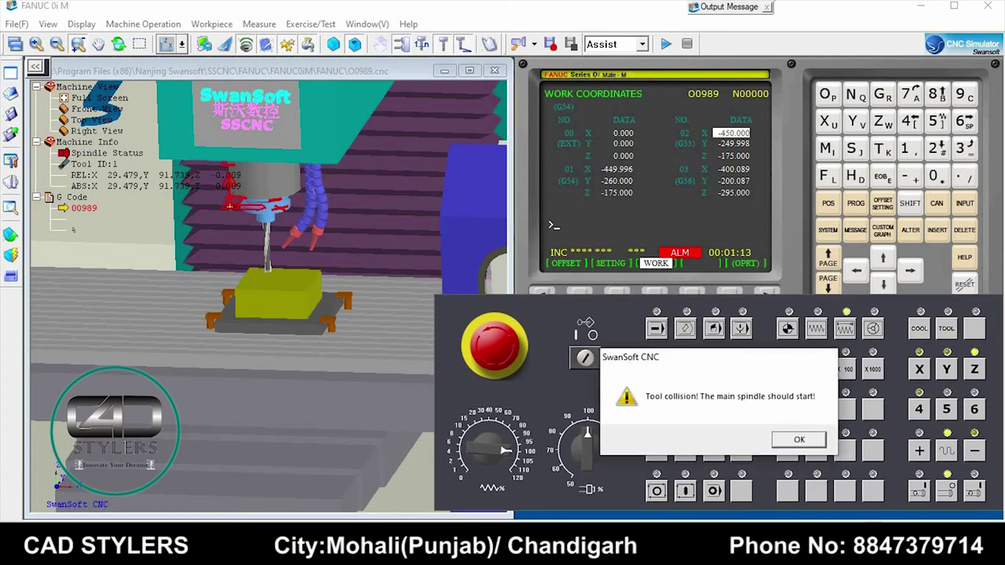
# - Touch the top face with x1 steps and measure Z0 into the G55 Z offset
pyautogui.click(830, 354)
pyautogui.click(789, 369)
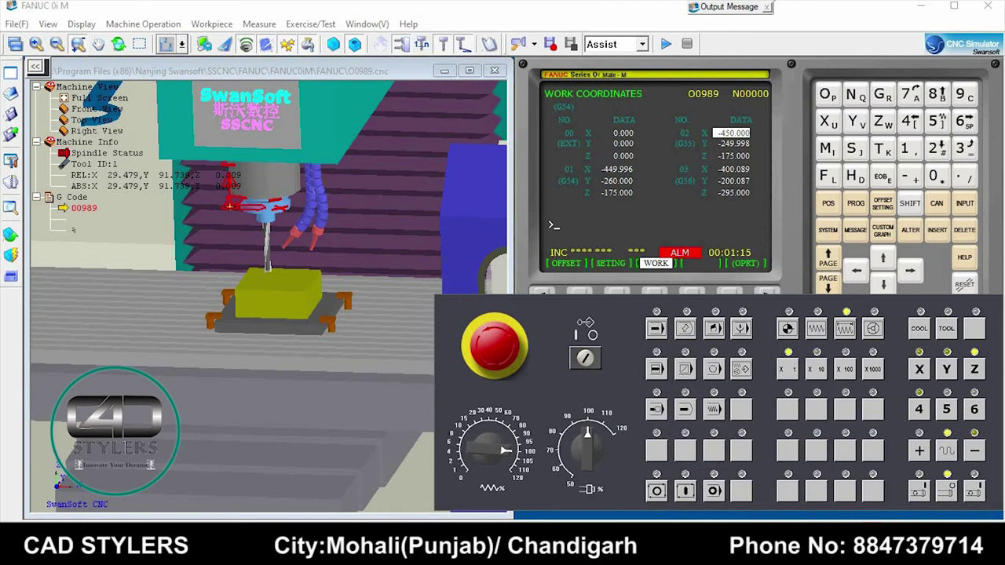
pyautogui.click(975, 451)
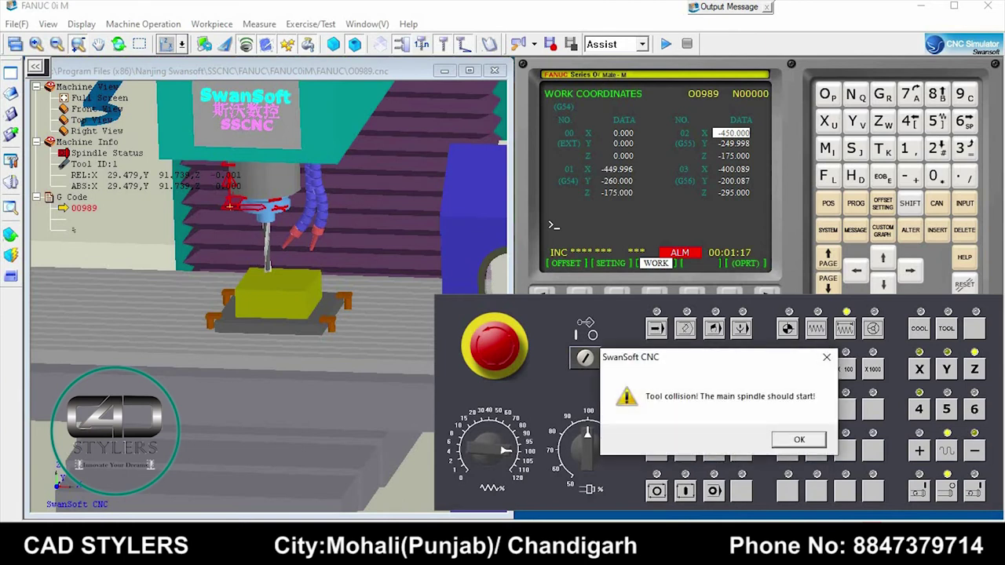
pyautogui.click(827, 356)
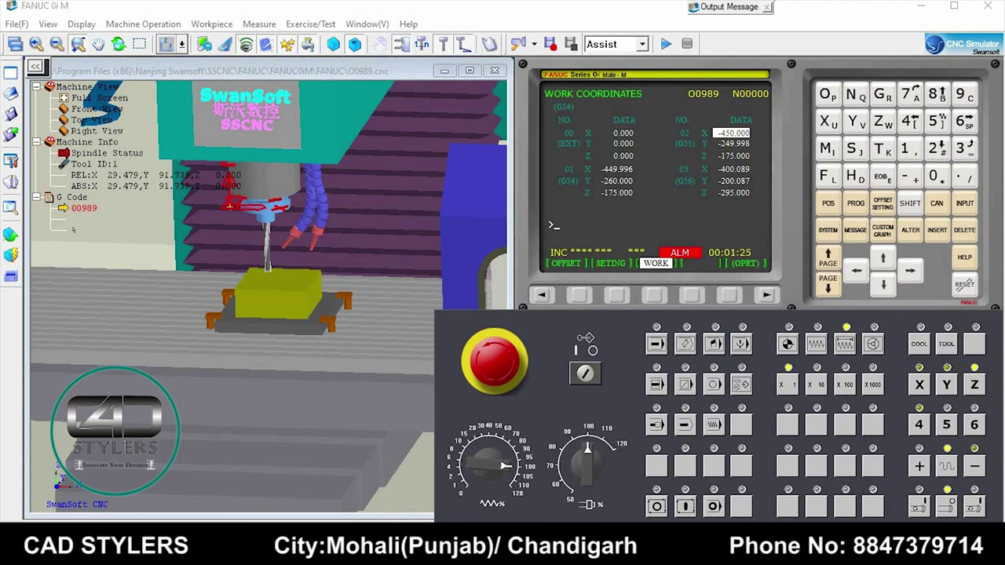
pyautogui.write('Z0')
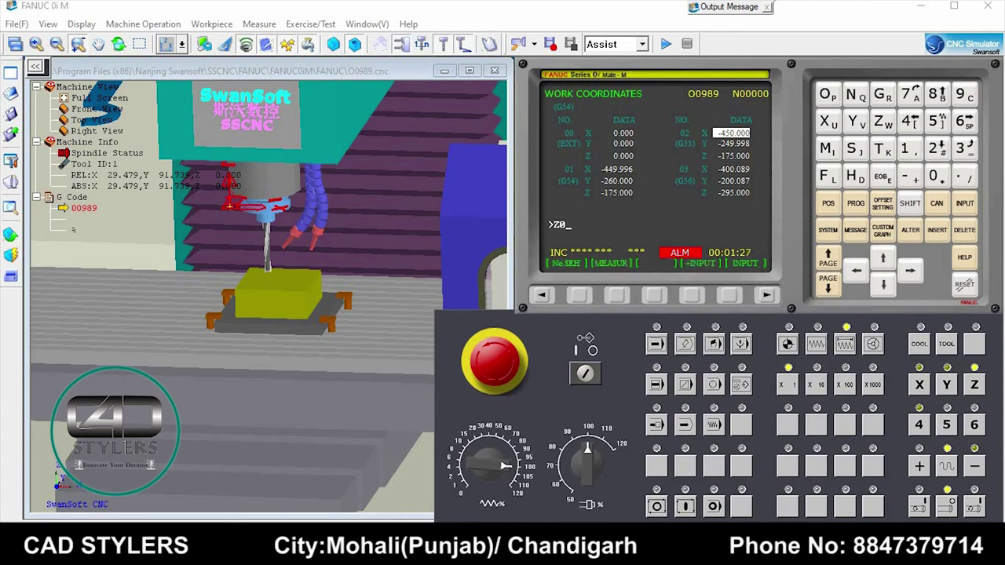
pyautogui.click(616, 295)
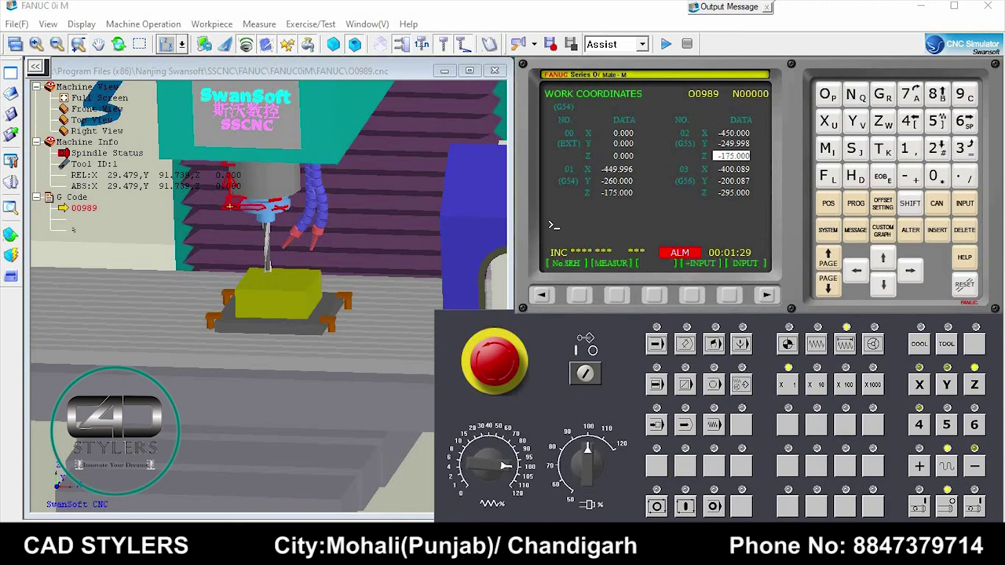
# - Switch back to continuous jog and raise the tool clear of the workpiece
pyautogui.click(817, 344)
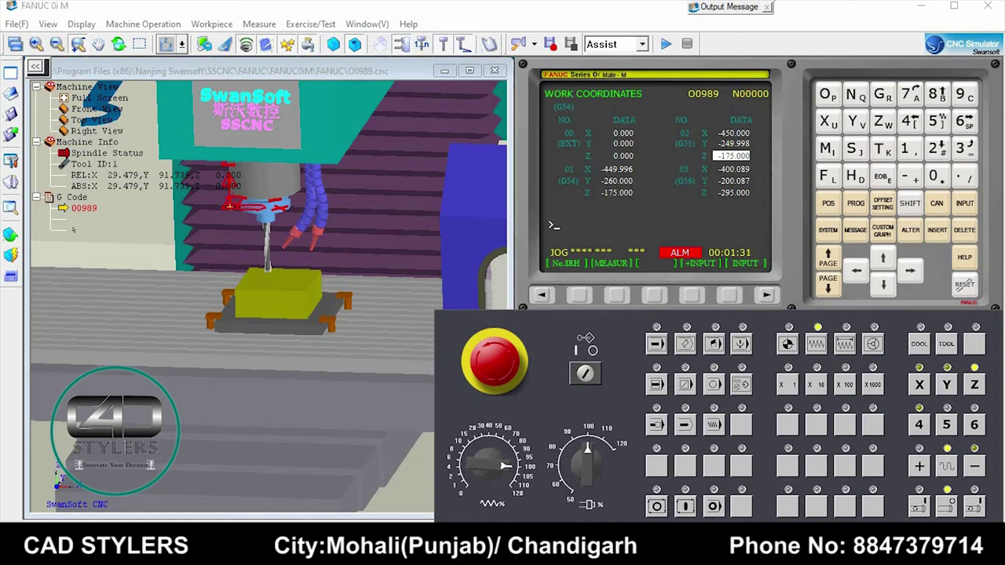
pyautogui.click(947, 384)
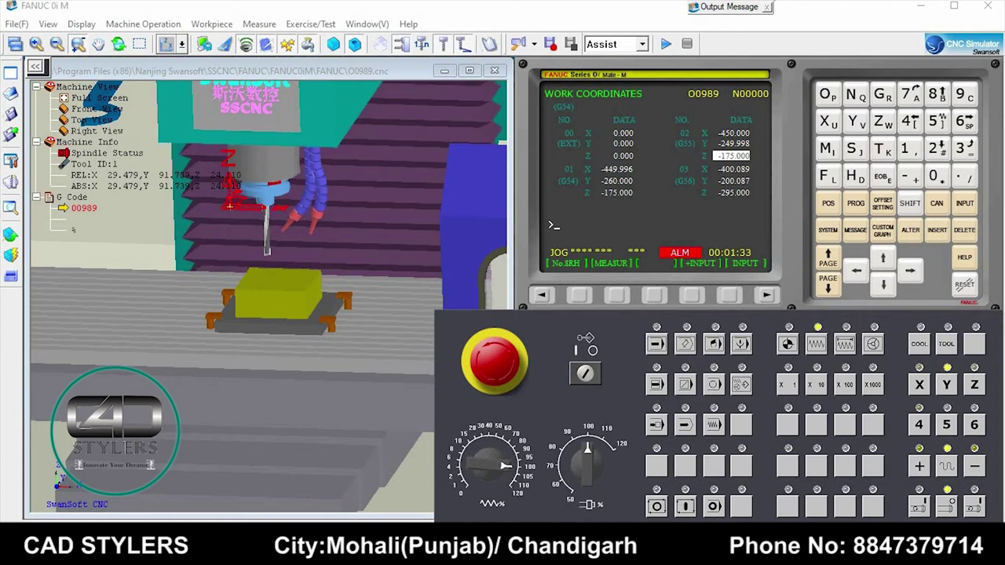
pyautogui.click(975, 465)
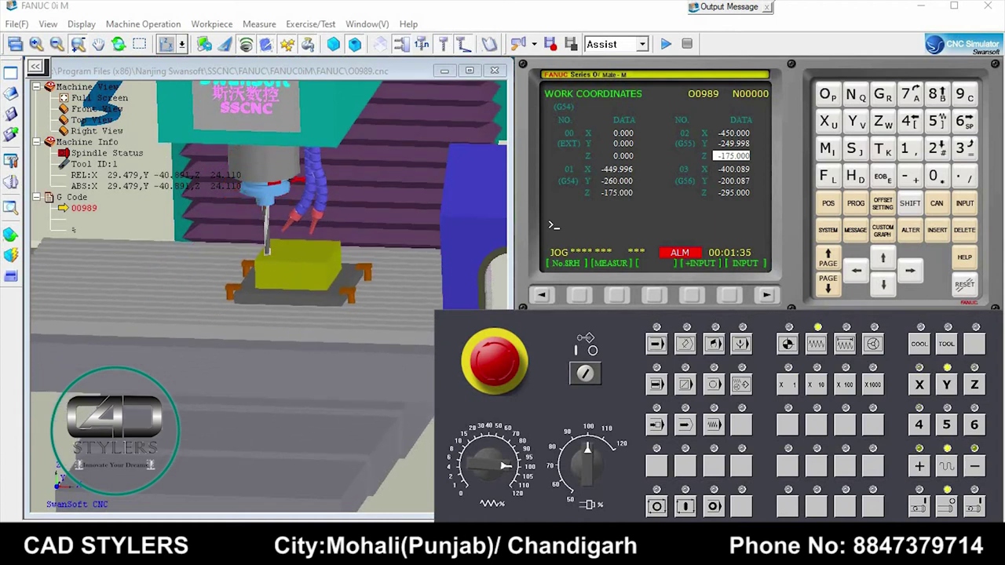
# - Move the tool past the workpiece, lower it beside the part and approach the side along Y
pyautogui.click(974, 384)
pyautogui.click(975, 466)
pyautogui.click(947, 384)
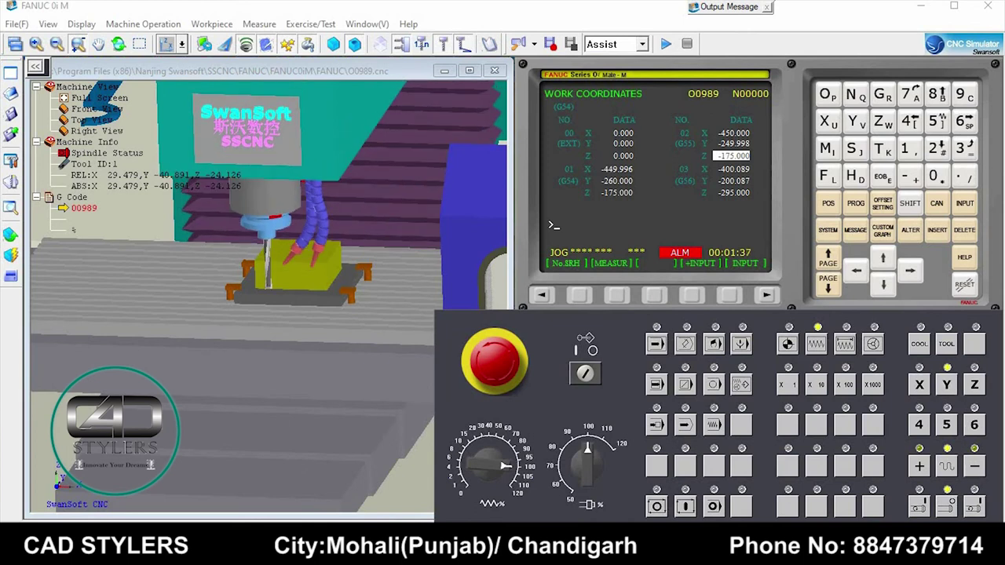
pyautogui.click(920, 466)
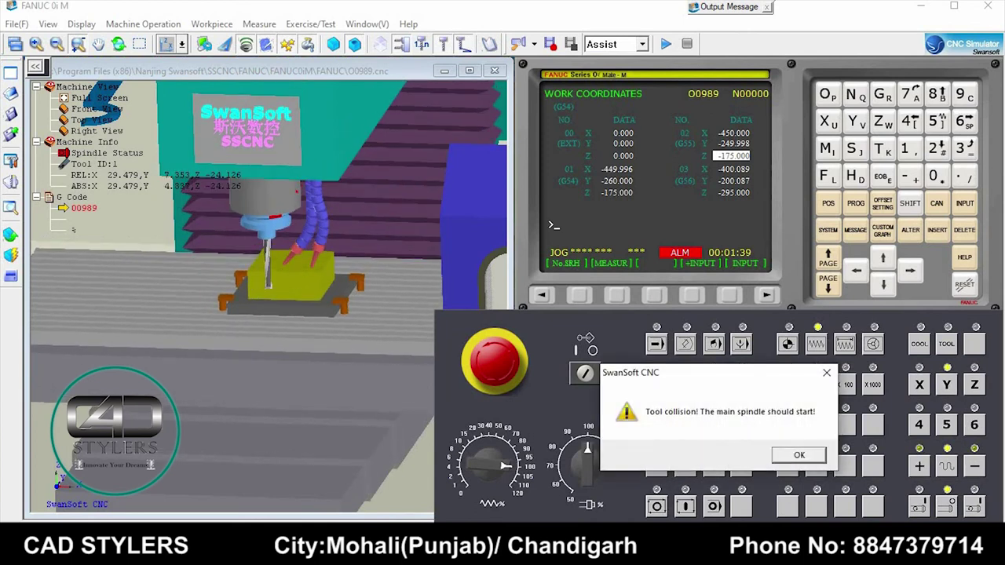
pyautogui.click(798, 455)
# - Step Y toward the side in x1000, x100 and x10 increments, clearing each collision warning
pyautogui.click(845, 343)
pyautogui.click(872, 384)
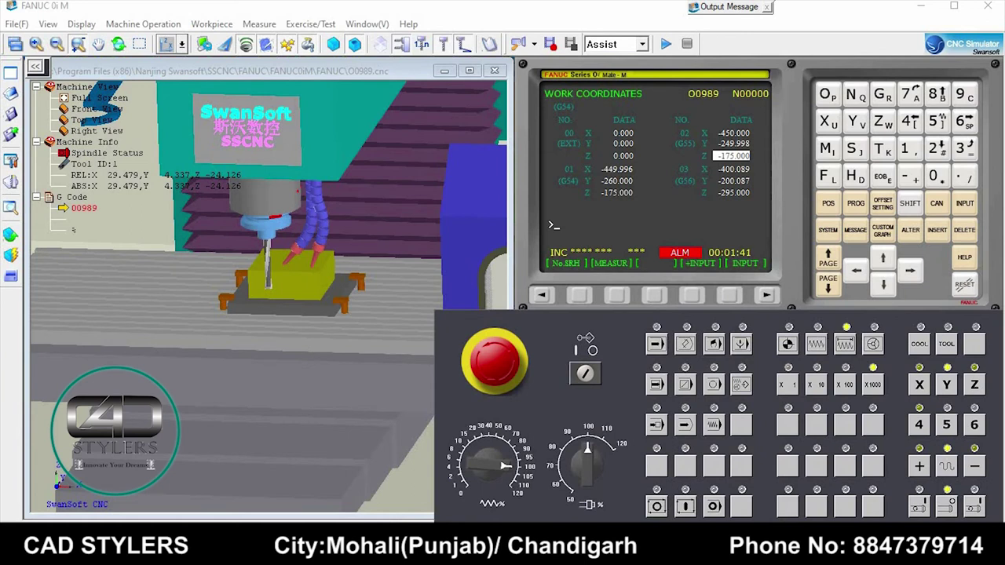
pyautogui.click(920, 467)
pyautogui.click(799, 455)
pyautogui.click(845, 384)
pyautogui.click(919, 467)
pyautogui.click(920, 466)
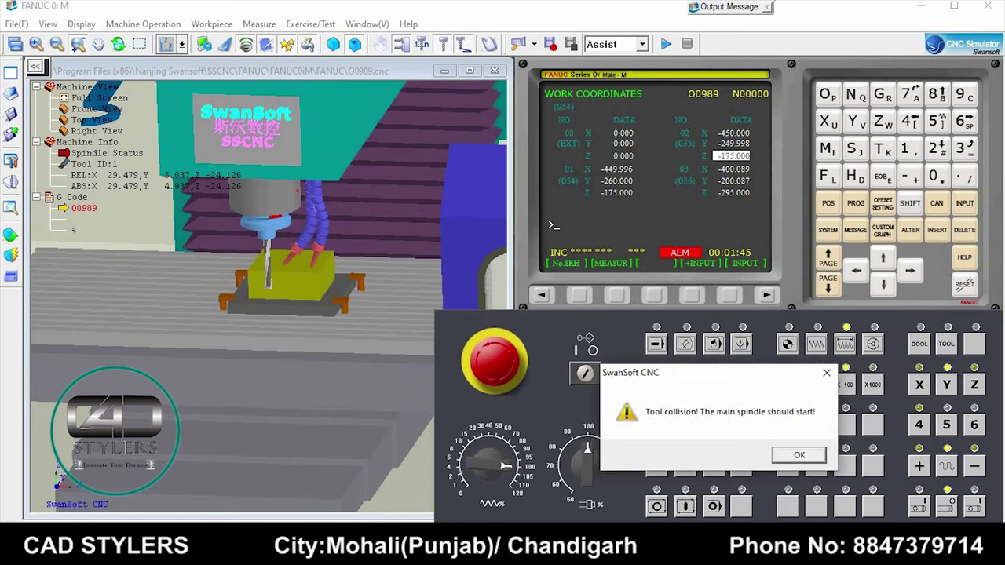
pyautogui.click(799, 455)
pyautogui.click(817, 384)
pyautogui.click(920, 467)
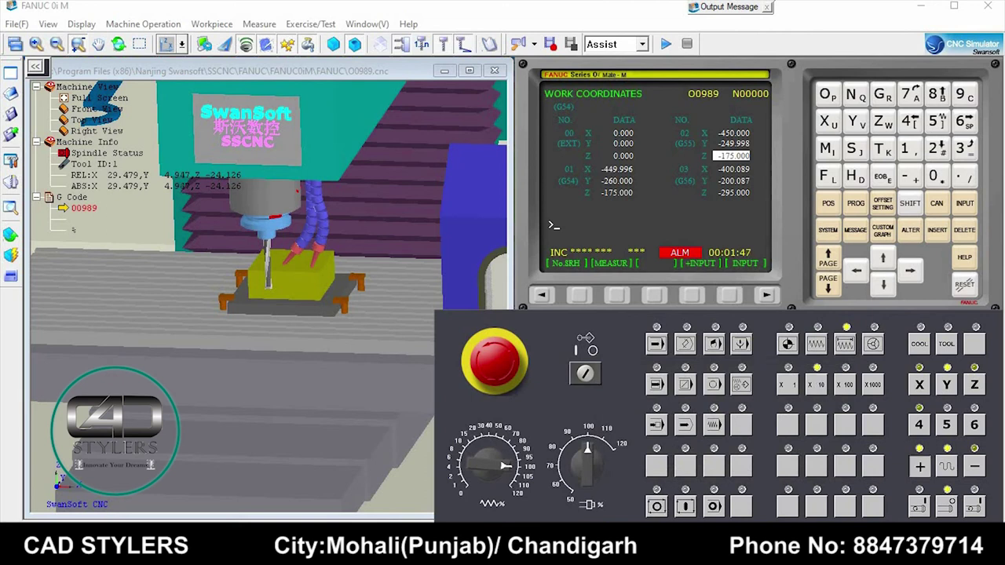
pyautogui.click(920, 466)
pyautogui.click(799, 454)
# - Touch the side with x1 steps and measure Y-10 so G55 Y reads -245.000
pyautogui.click(789, 384)
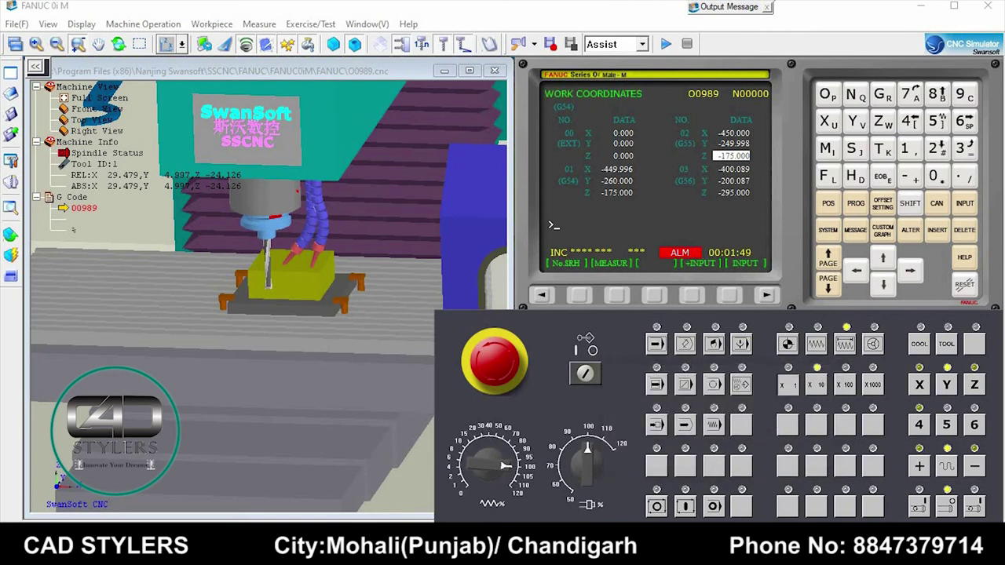
pyautogui.click(919, 466)
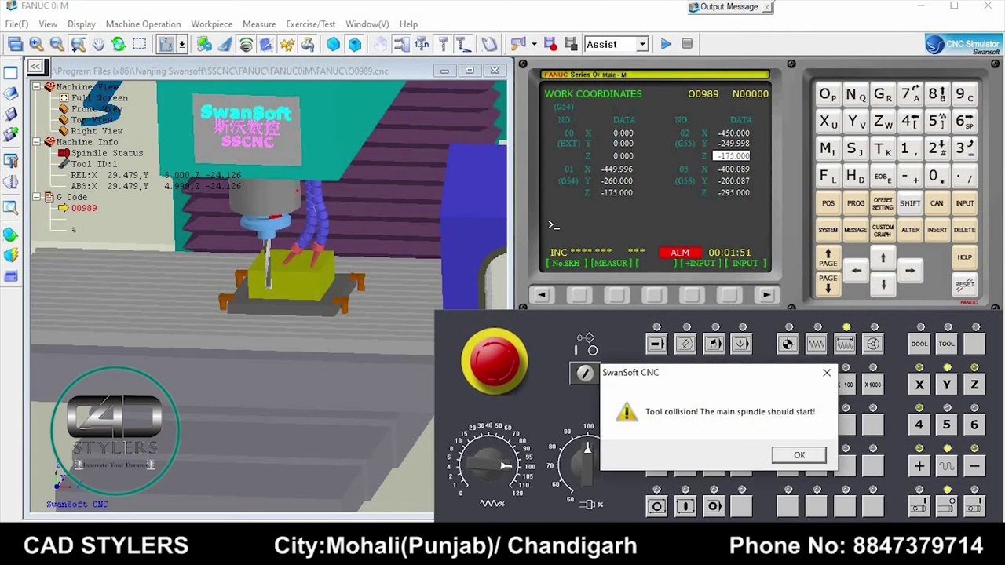
pyautogui.click(793, 454)
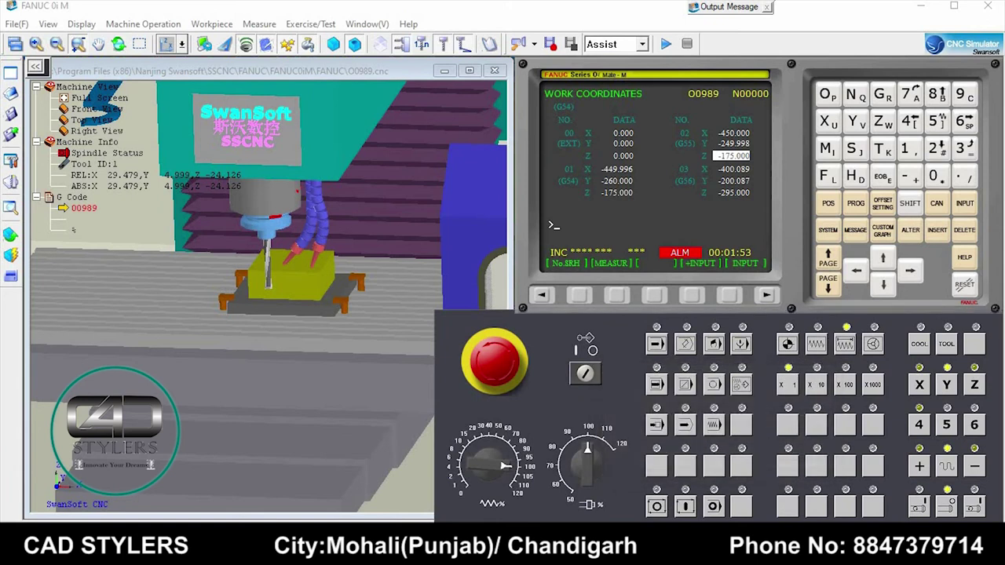
pyautogui.write('Y')
pyautogui.write('-10')
pyautogui.click(616, 295)
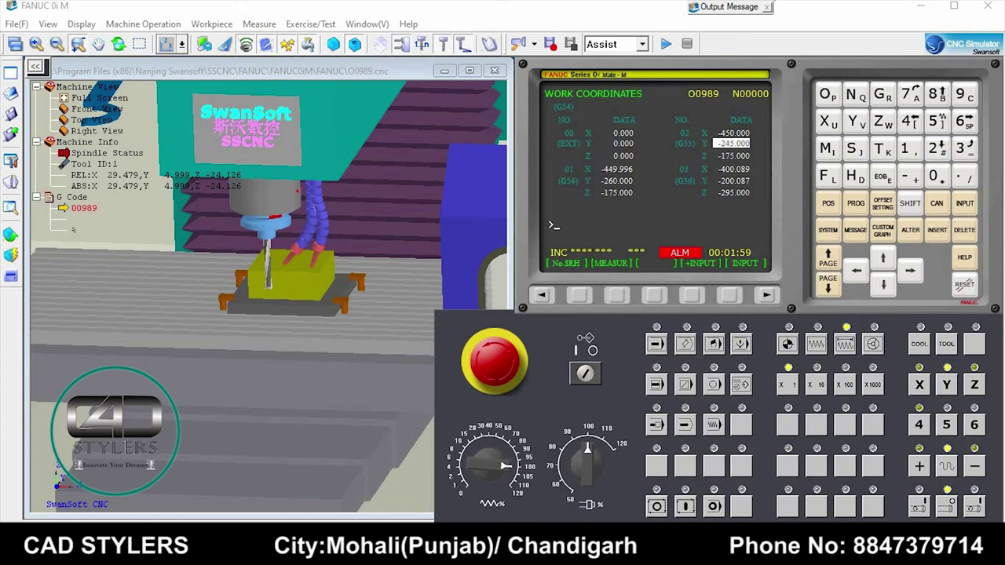
# - Jog the tool around to the workpiece's X side and approach until contact
pyautogui.click(817, 344)
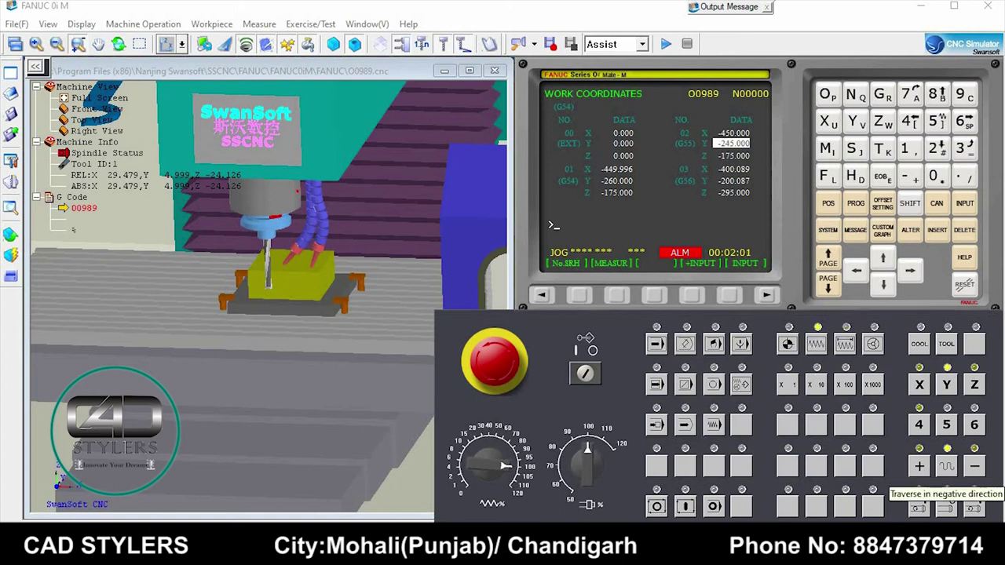
pyautogui.click(975, 467)
pyautogui.click(975, 467)
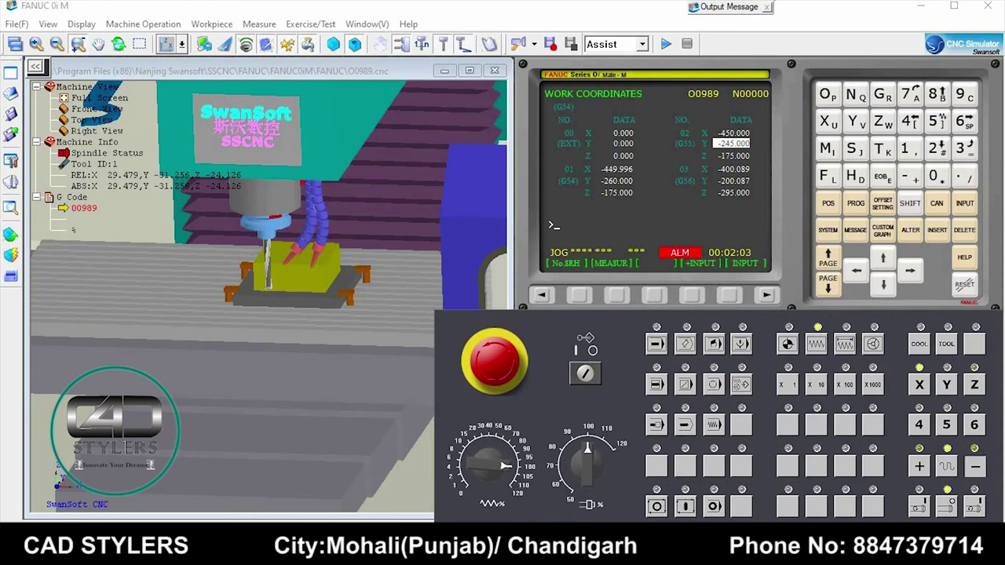
pyautogui.click(948, 385)
pyautogui.click(920, 466)
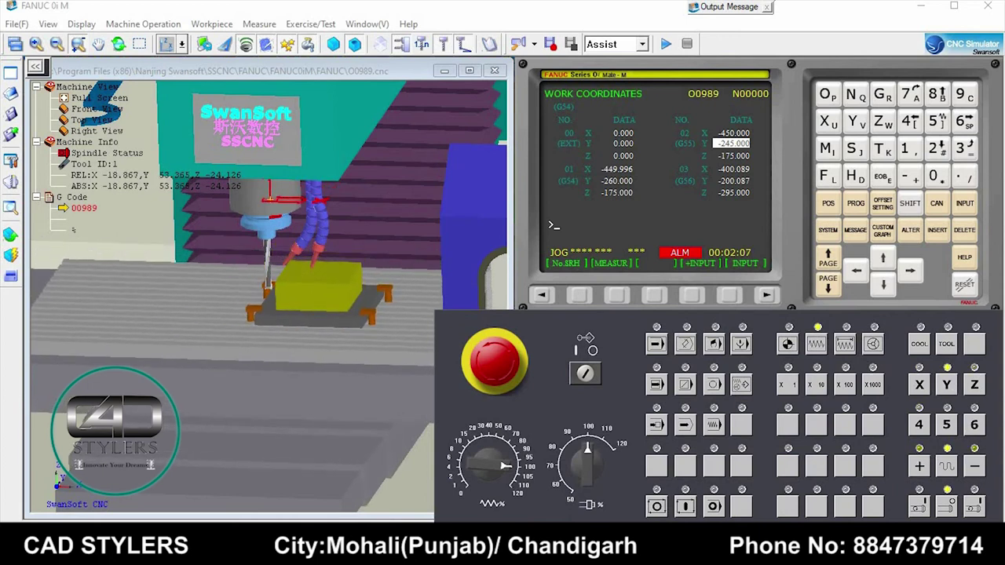
pyautogui.click(919, 385)
pyautogui.click(920, 467)
pyautogui.click(799, 456)
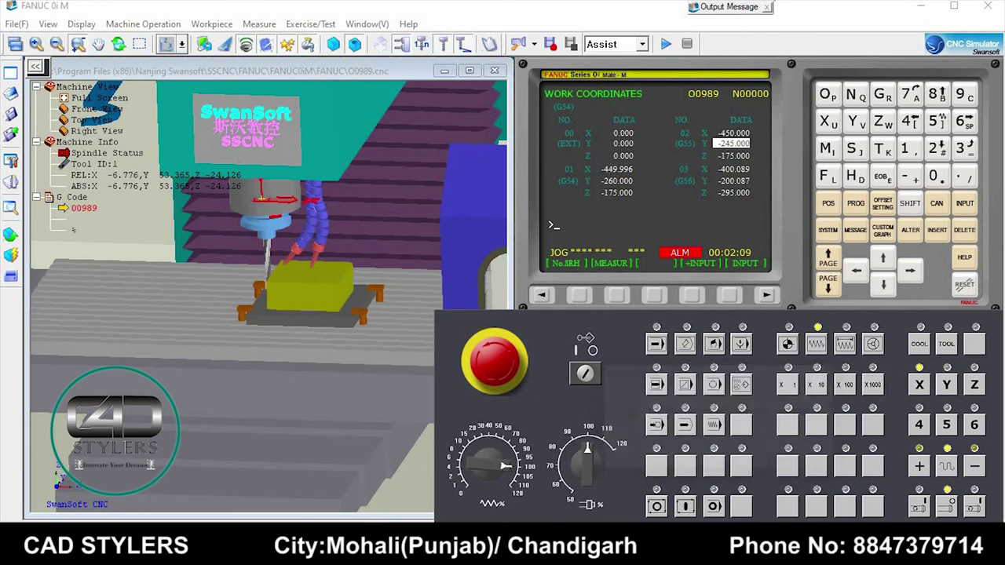
# - Step X toward the side with x1000 and x100 increments, clearing collision warnings
pyautogui.click(845, 344)
pyautogui.click(873, 385)
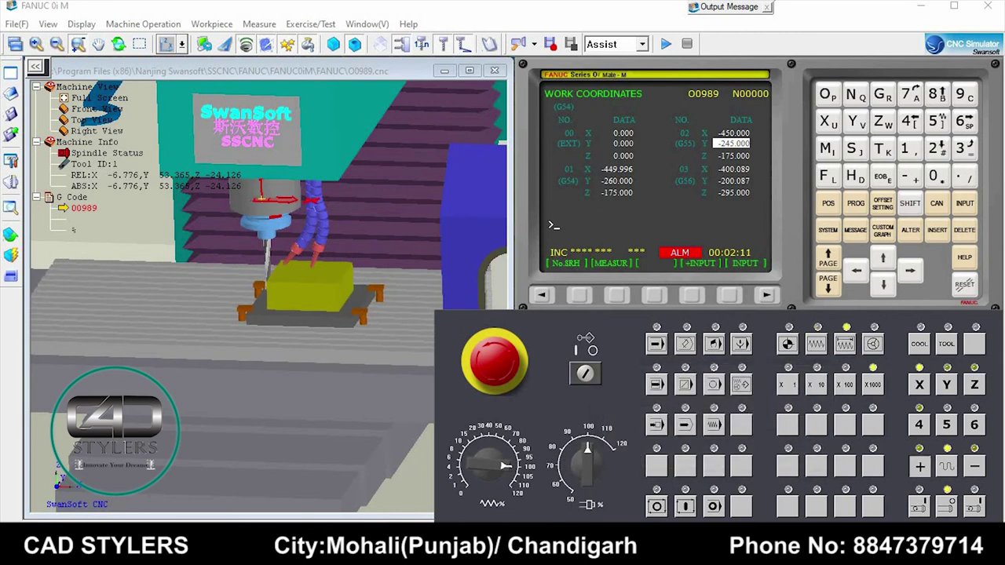
pyautogui.click(920, 466)
pyautogui.click(827, 372)
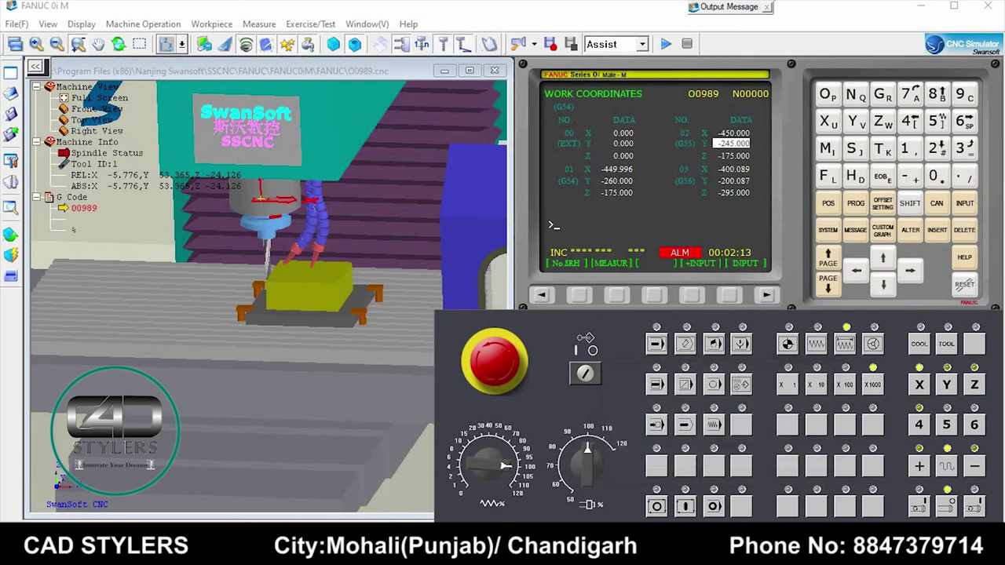
pyautogui.click(845, 385)
pyautogui.click(919, 466)
pyautogui.click(920, 466)
pyautogui.click(790, 456)
pyautogui.click(919, 466)
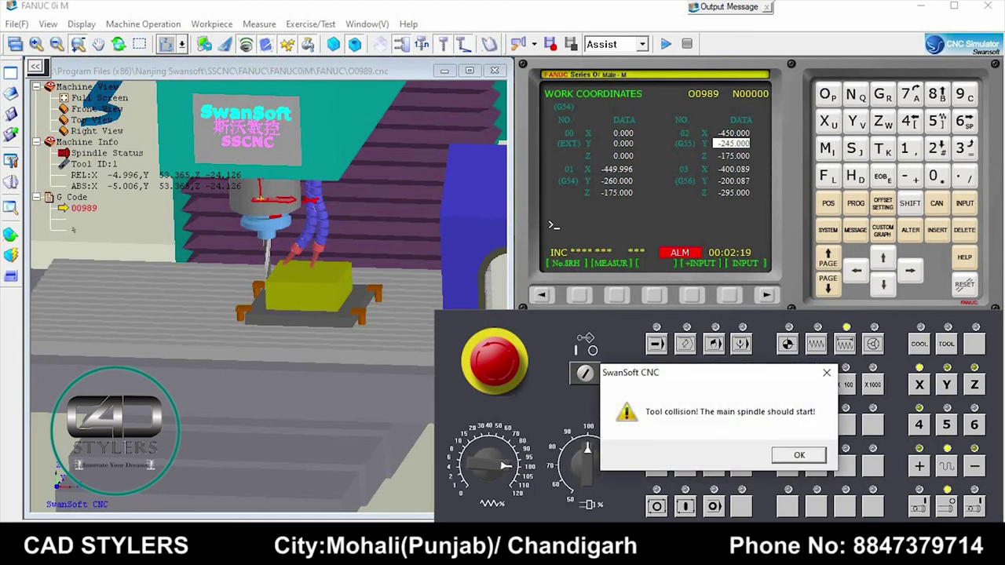
pyautogui.click(799, 454)
# - Touch off with x1 steps and enter X-10 so G55 X reads -444.999
pyautogui.click(788, 385)
pyautogui.click(920, 467)
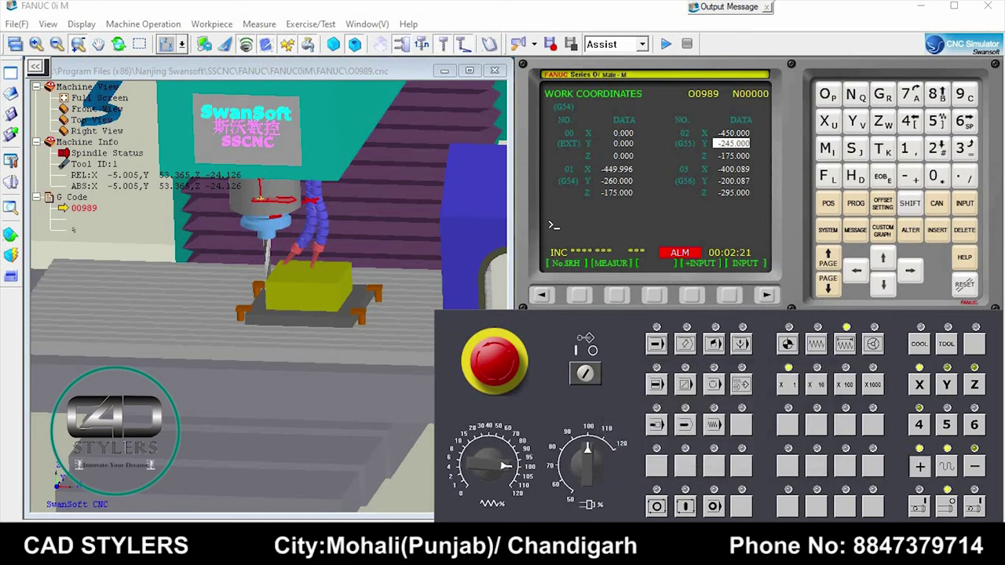
pyautogui.click(795, 453)
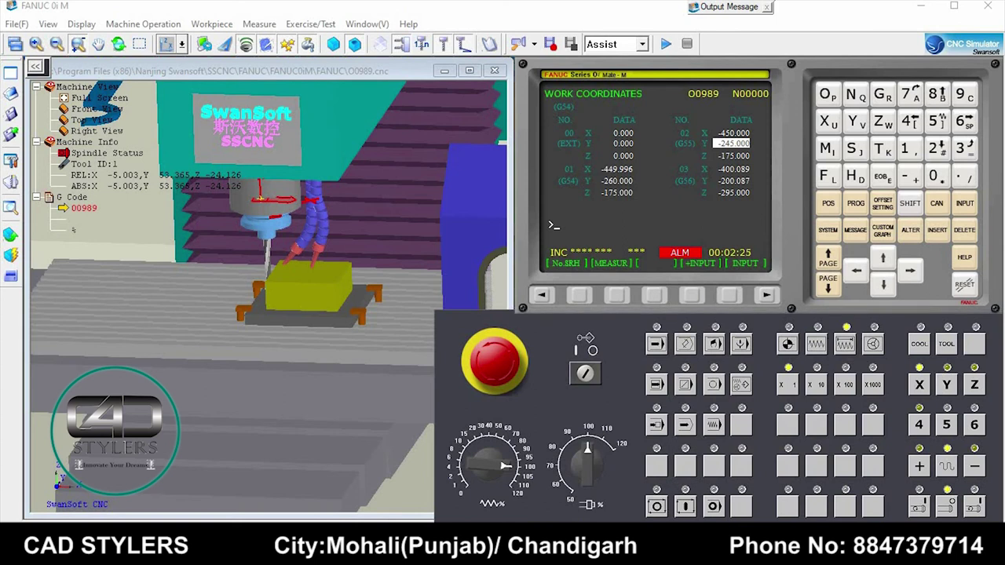
pyautogui.write('X-10')
pyautogui.press('Return')
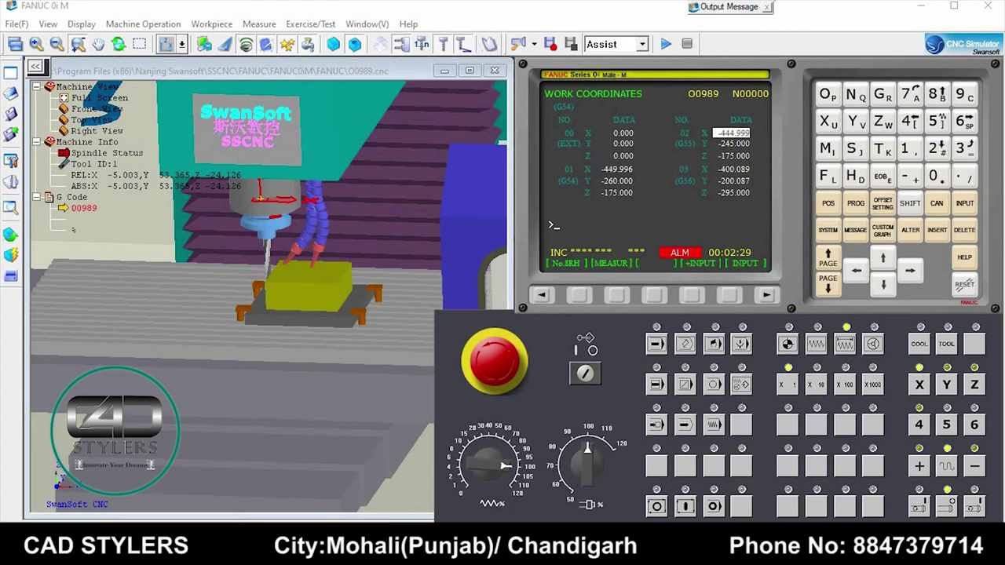
# - Home Z, X and Y to reference and switch to memory mode with O0989 listed
pyautogui.click(789, 344)
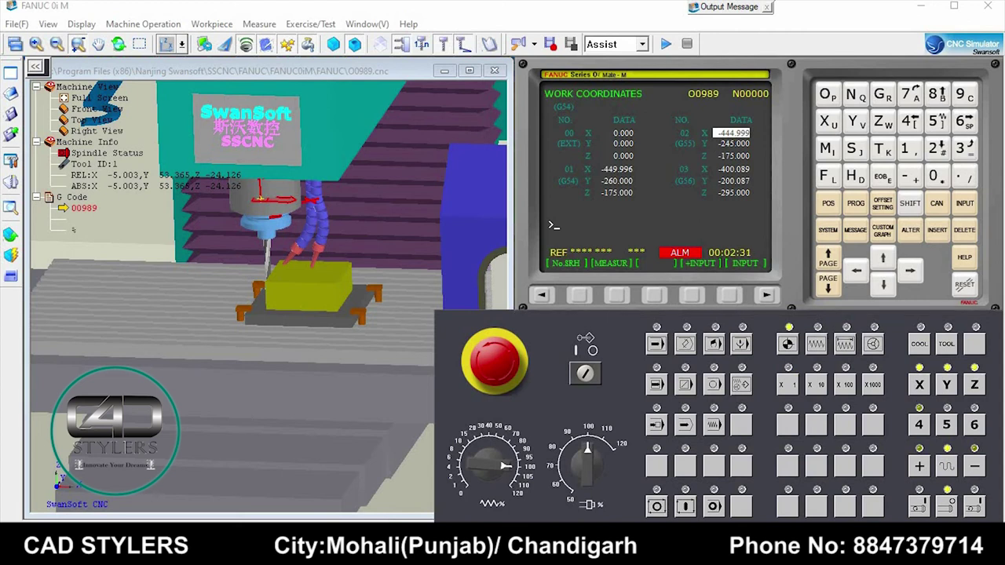
pyautogui.click(975, 384)
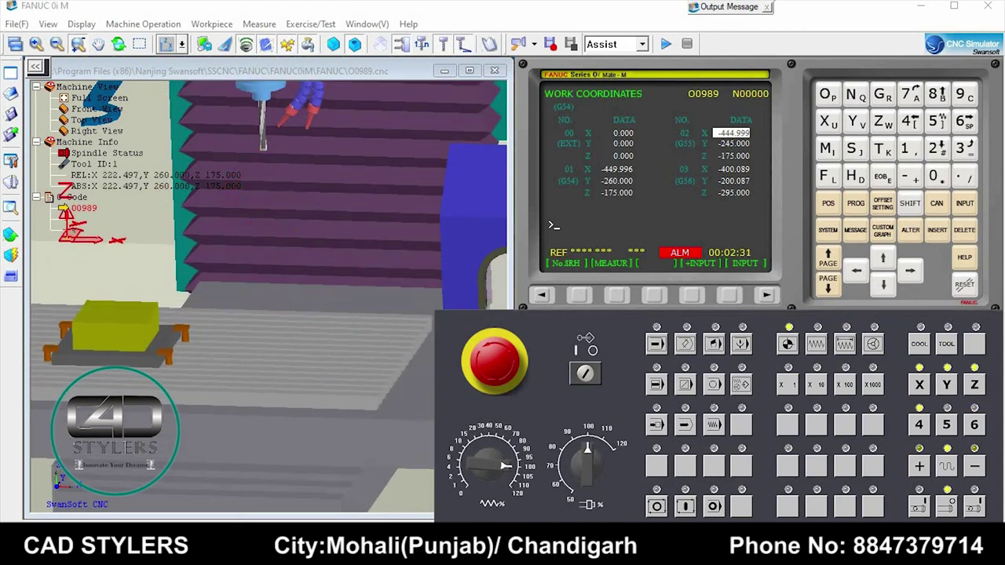
pyautogui.click(856, 202)
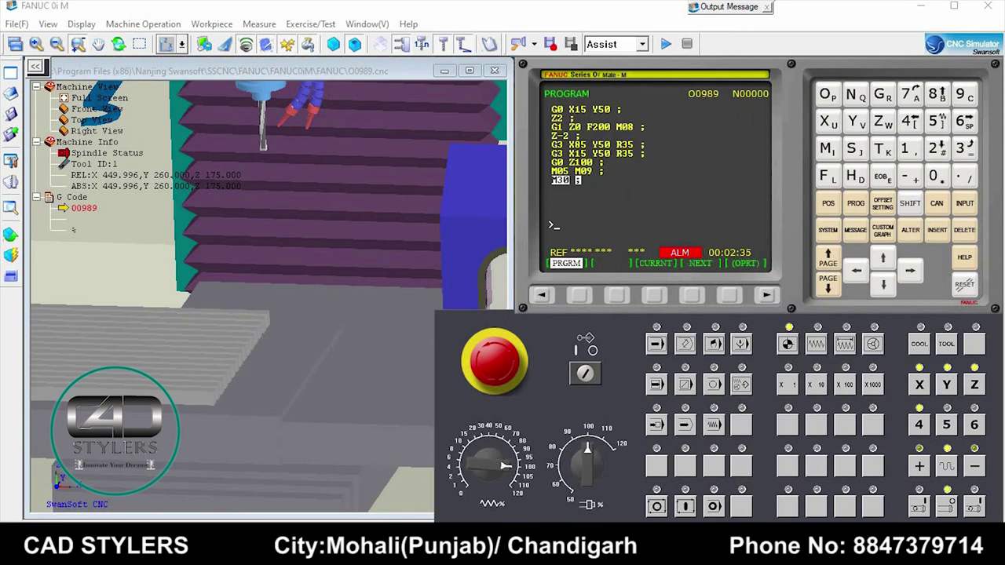
pyautogui.click(657, 344)
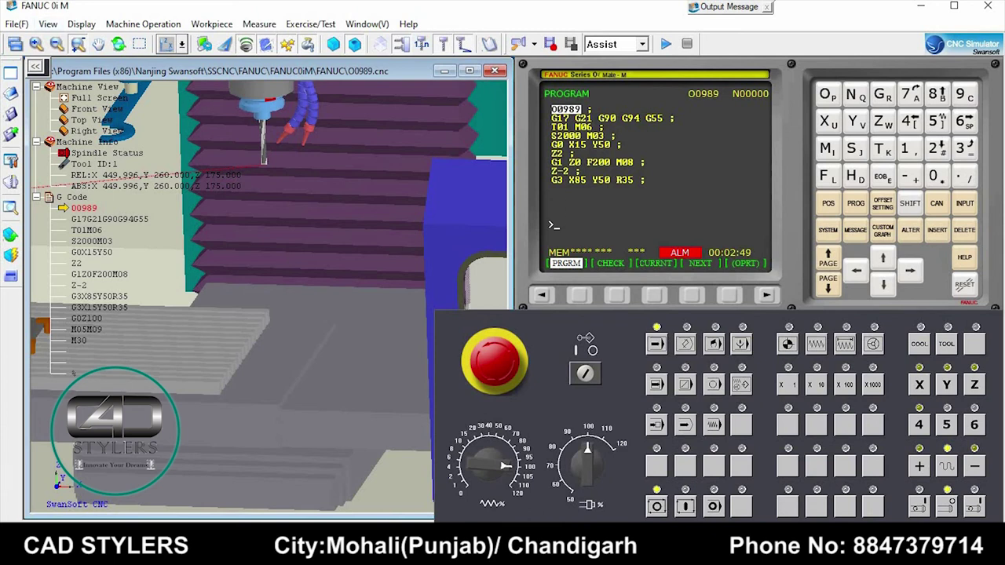
# - Pan and rotate the 3-D view around the workpiece, then enable a run option on the panel
pyautogui.click(48, 23)
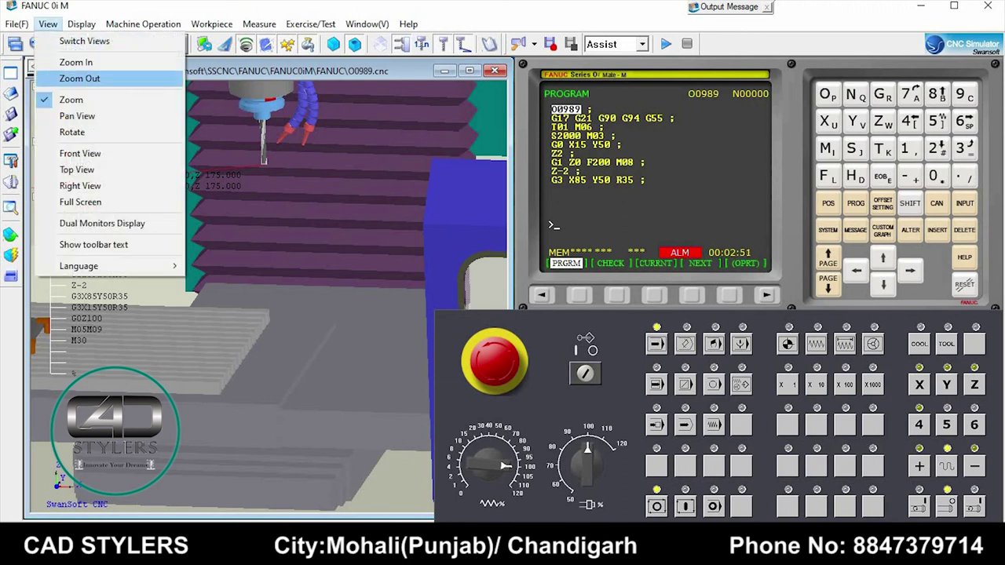
pyautogui.click(77, 116)
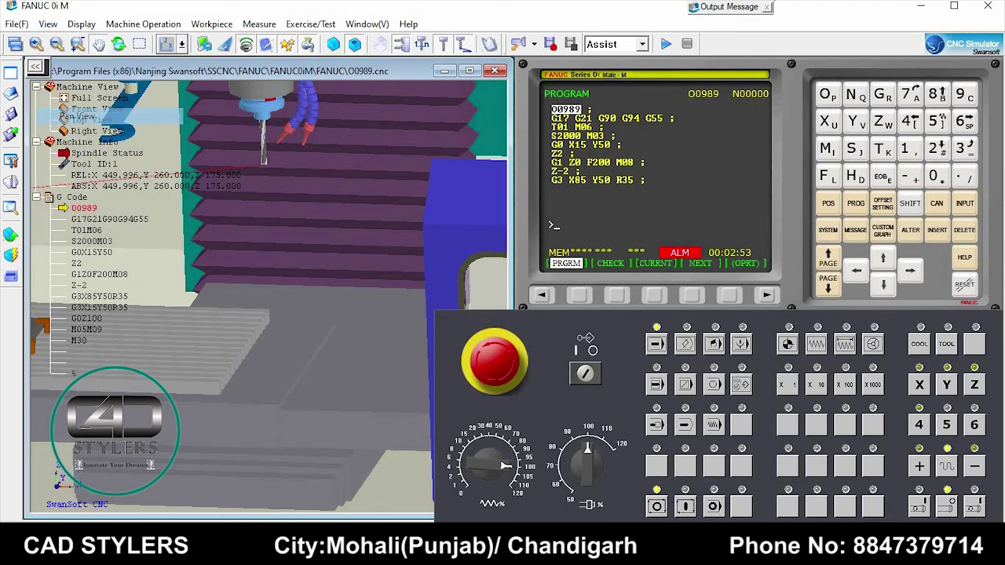
pyautogui.moveTo(236, 315); pyautogui.dragTo(431, 314)
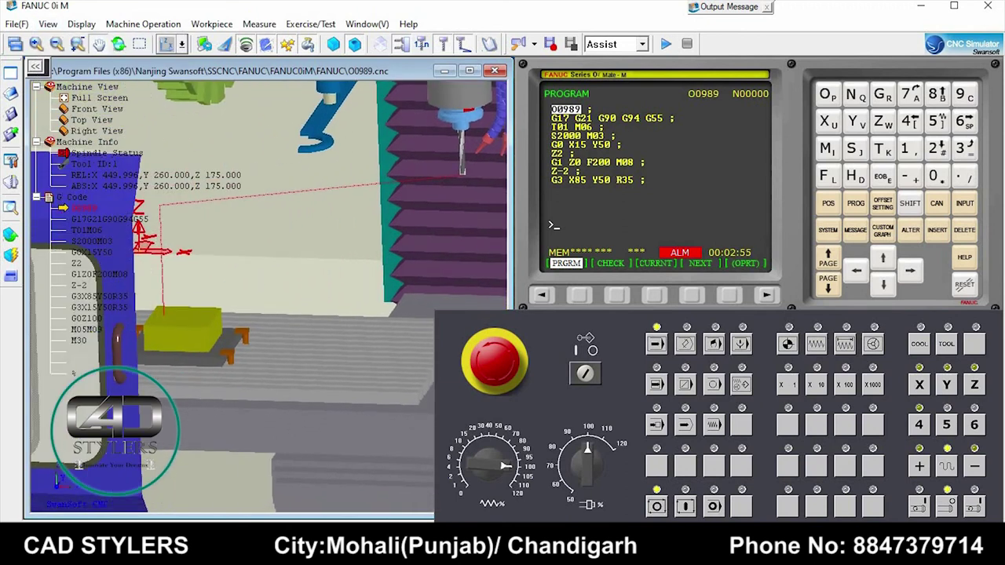
pyautogui.moveTo(236, 314); pyautogui.dragTo(212, 338)
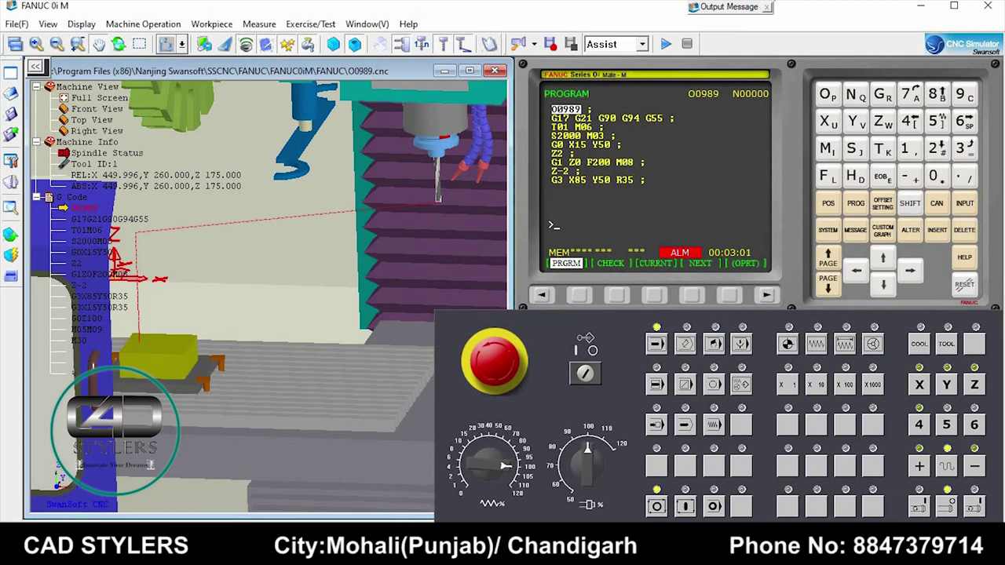
pyautogui.click(48, 24)
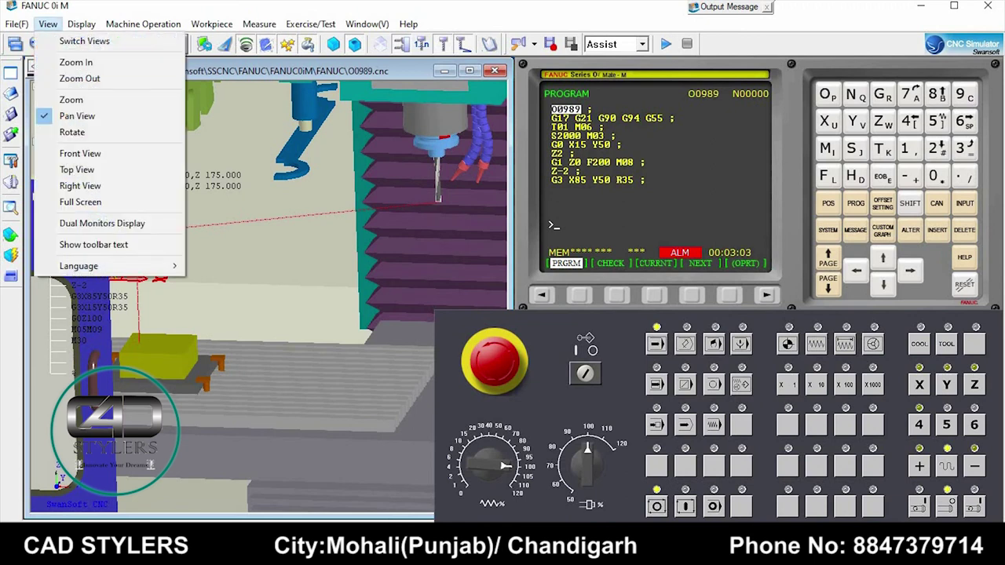
pyautogui.click(72, 132)
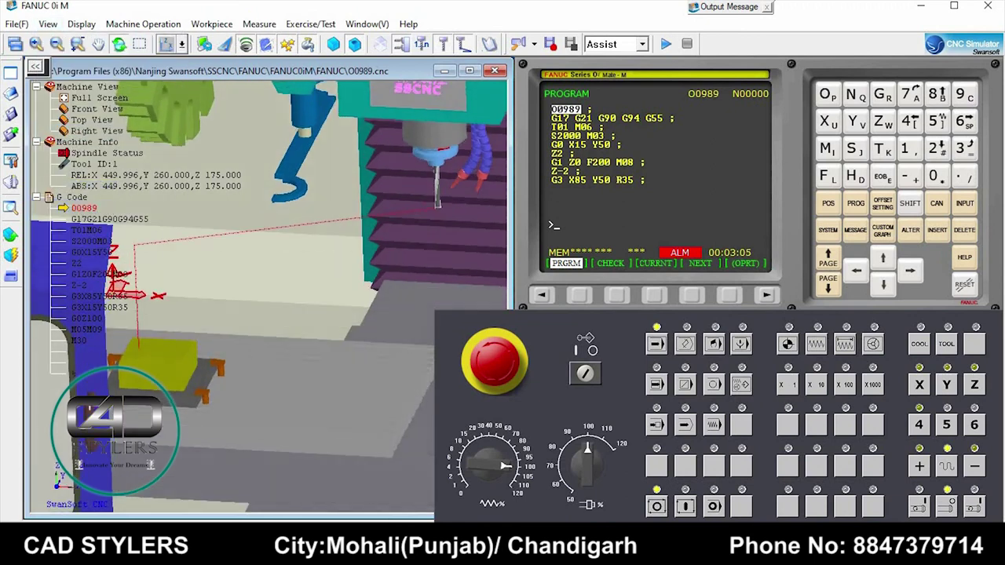
pyautogui.moveTo(275, 275); pyautogui.dragTo(243, 283)
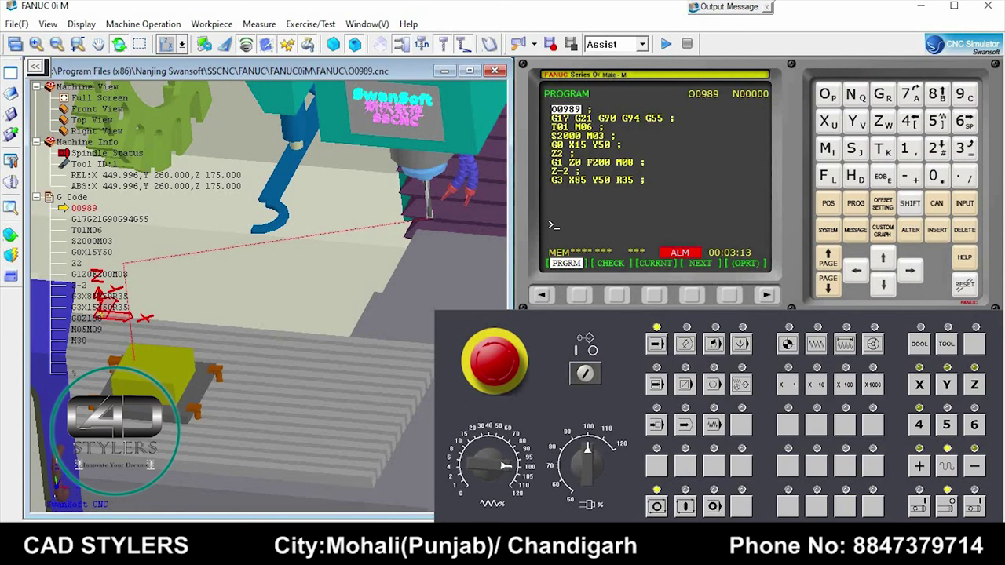
pyautogui.click(48, 23)
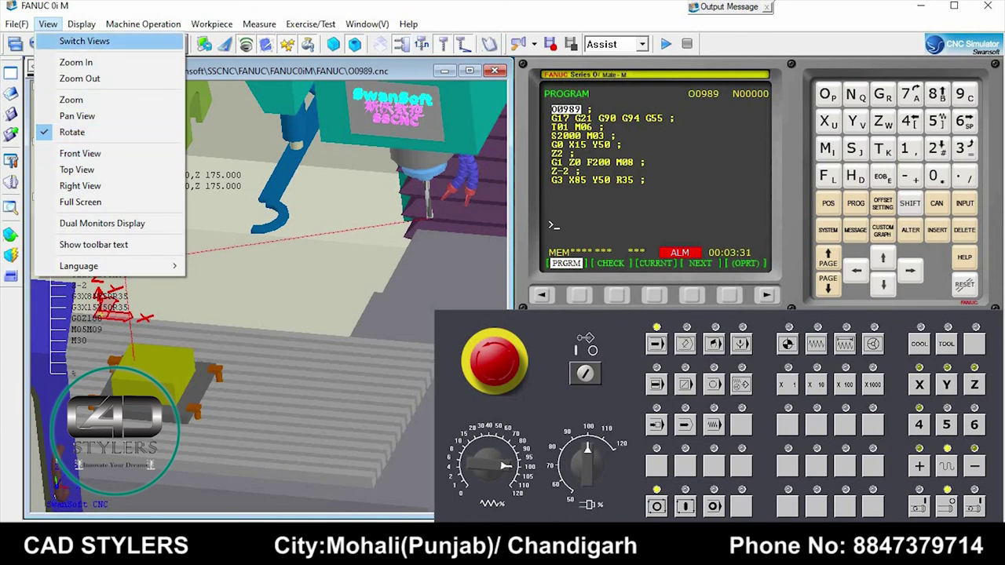
pyautogui.click(78, 41)
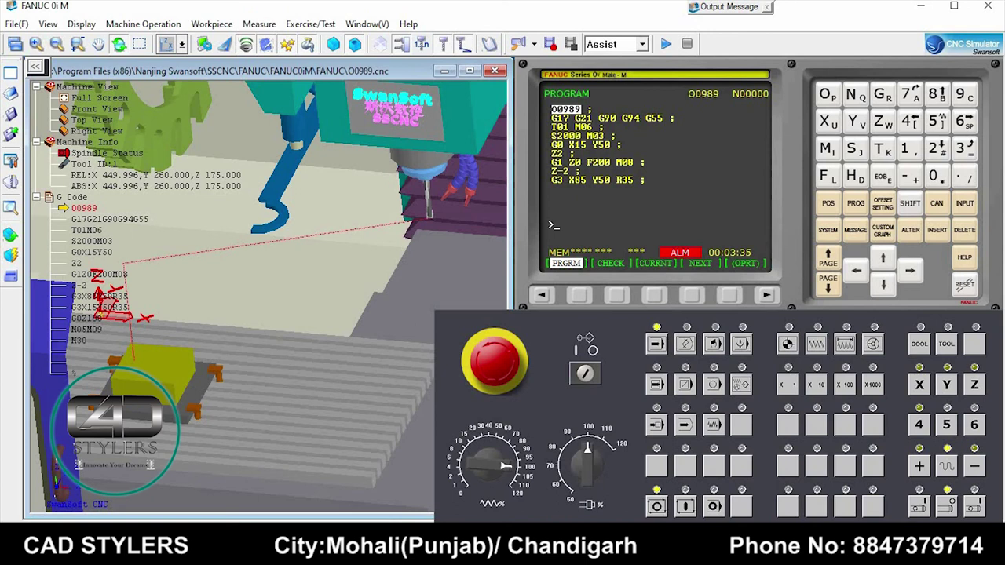
pyautogui.click(657, 384)
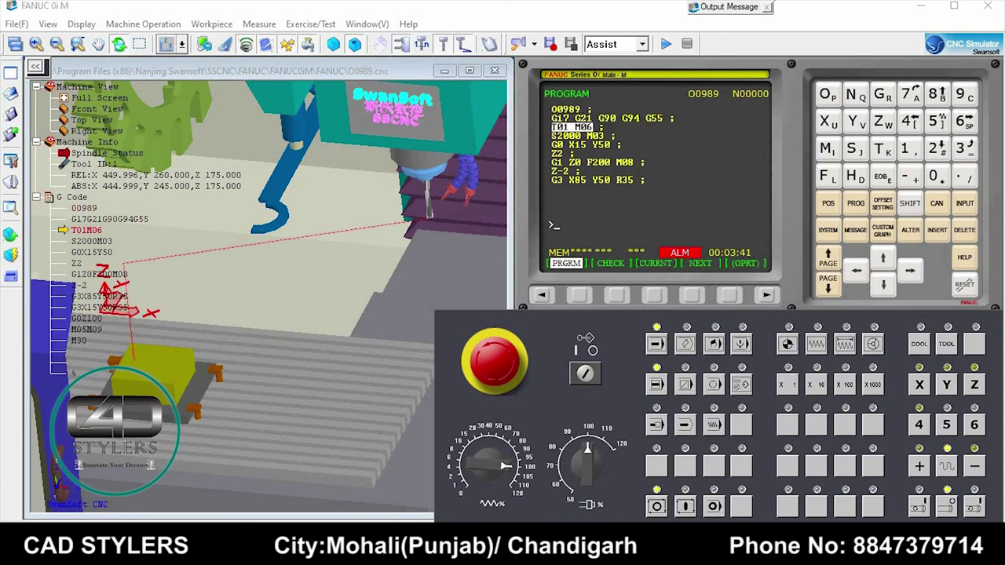
# - Start program O0989 and pan the view to follow the tool cutting the groove
pyautogui.click(685, 506)
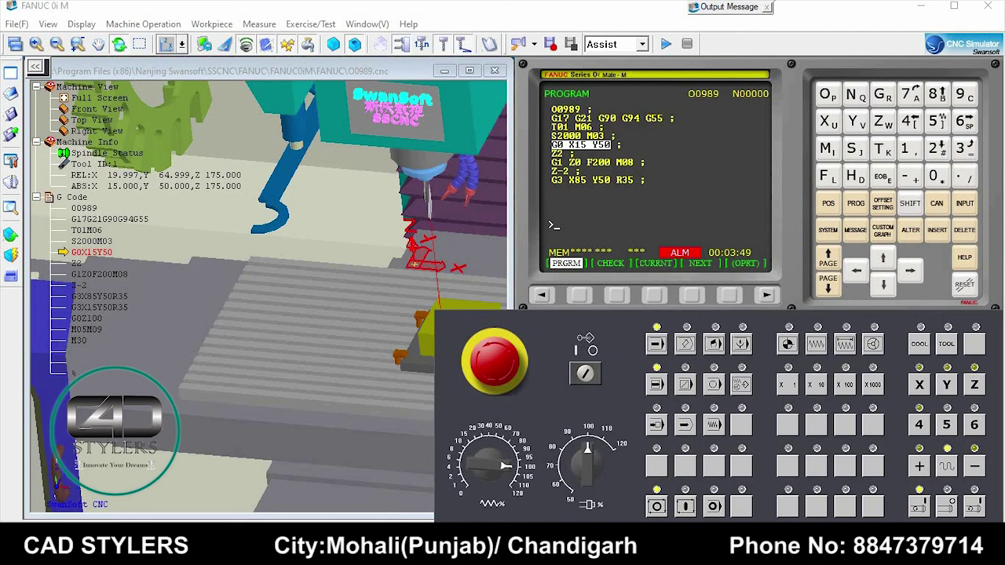
pyautogui.click(48, 23)
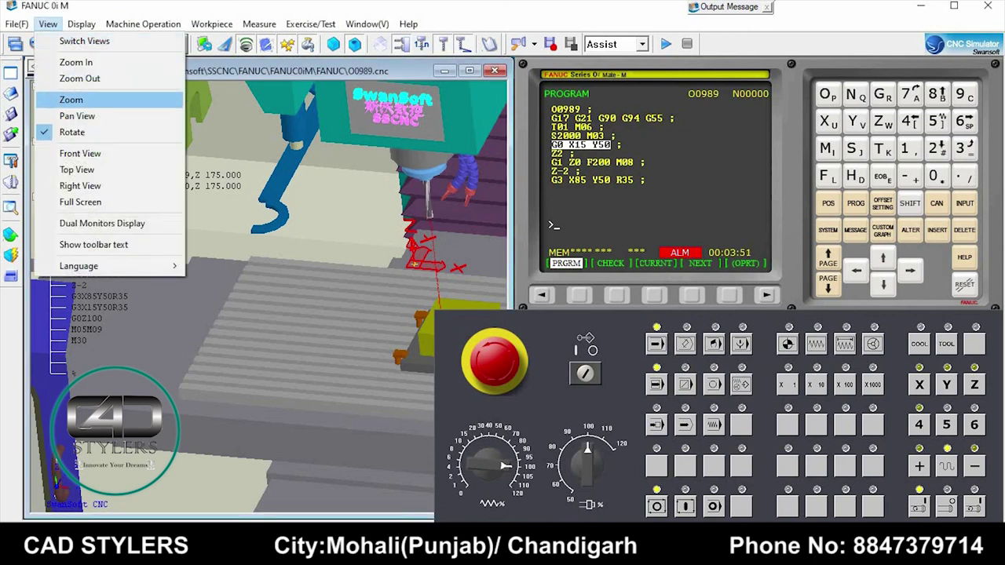
pyautogui.click(77, 116)
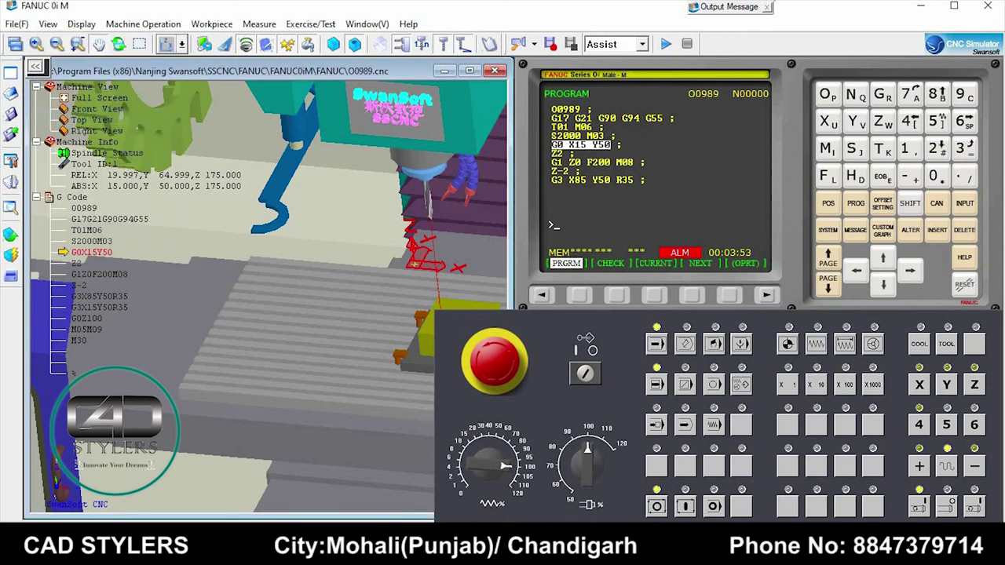
pyautogui.moveTo(354, 315); pyautogui.dragTo(201, 283)
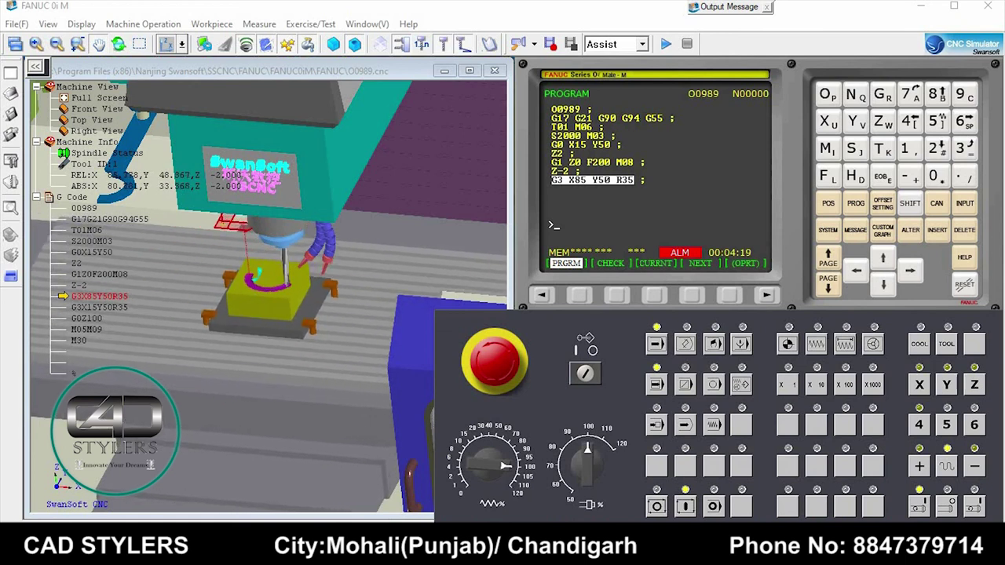
# - Rotate the view to watch the cutter finish the R35 circular groove and retract to Z100
pyautogui.moveTo(287, 275)
pyautogui.mouseDown()
pyautogui.moveTo(271, 331)
pyautogui.moveTo(305, 285)
pyautogui.moveTo(229, 301)
pyautogui.mouseUp()
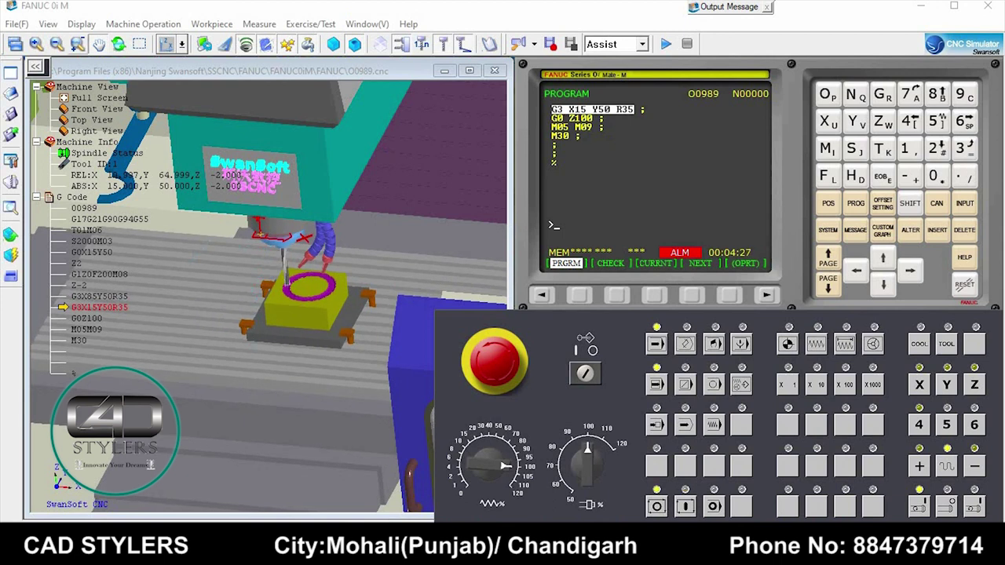
pyautogui.click(48, 23)
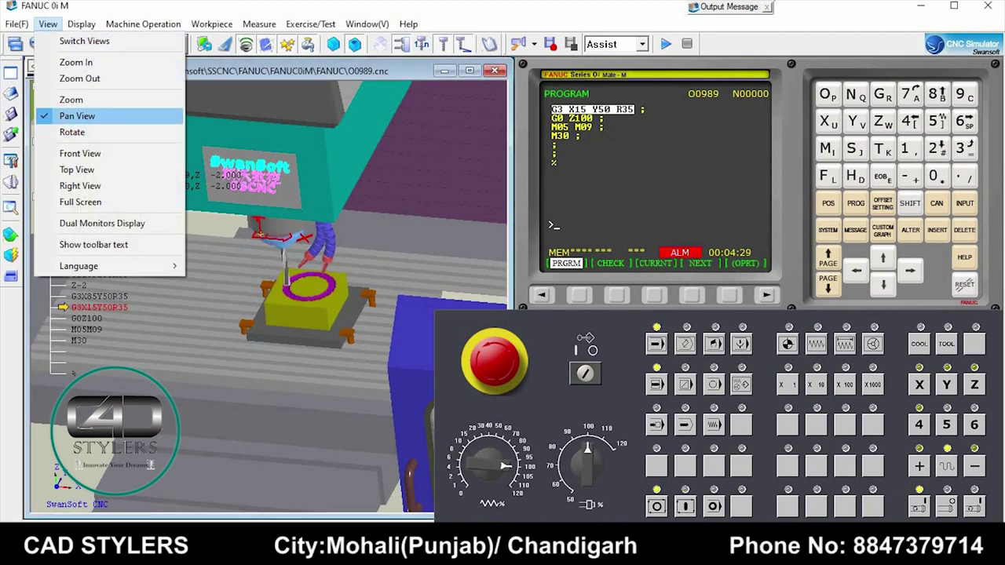
pyautogui.click(73, 132)
pyautogui.moveTo(236, 354)
pyautogui.mouseDown()
pyautogui.moveTo(283, 345)
pyautogui.moveTo(236, 314)
pyautogui.mouseUp()
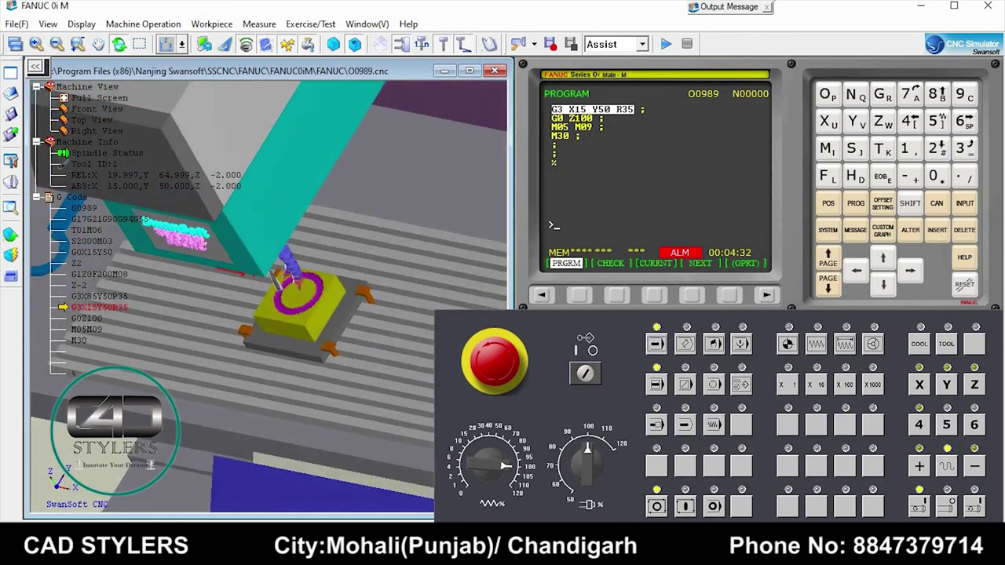
pyautogui.moveTo(276, 273); pyautogui.dragTo(273, 240)
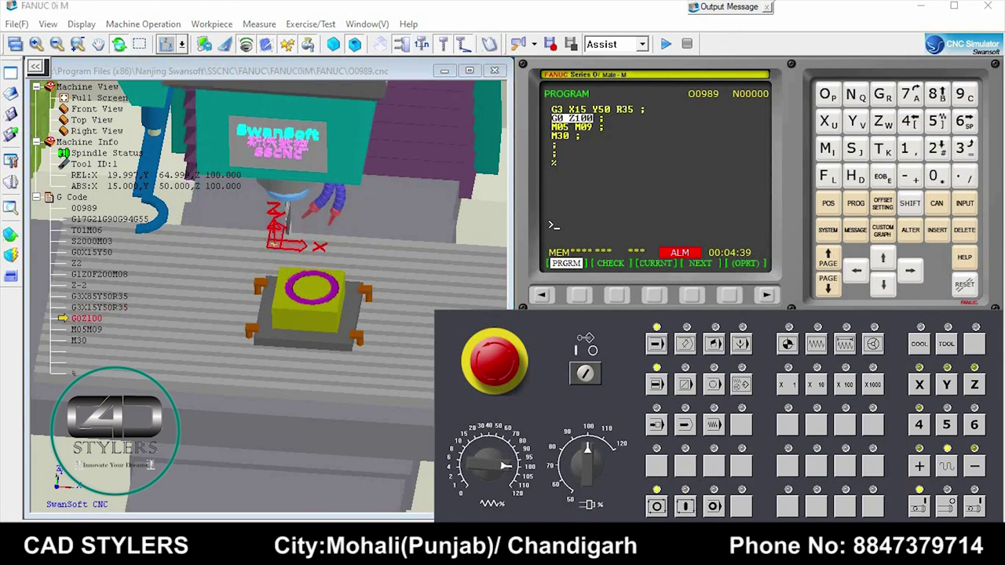
pyautogui.moveTo(273, 235); pyautogui.dragTo(269, 207)
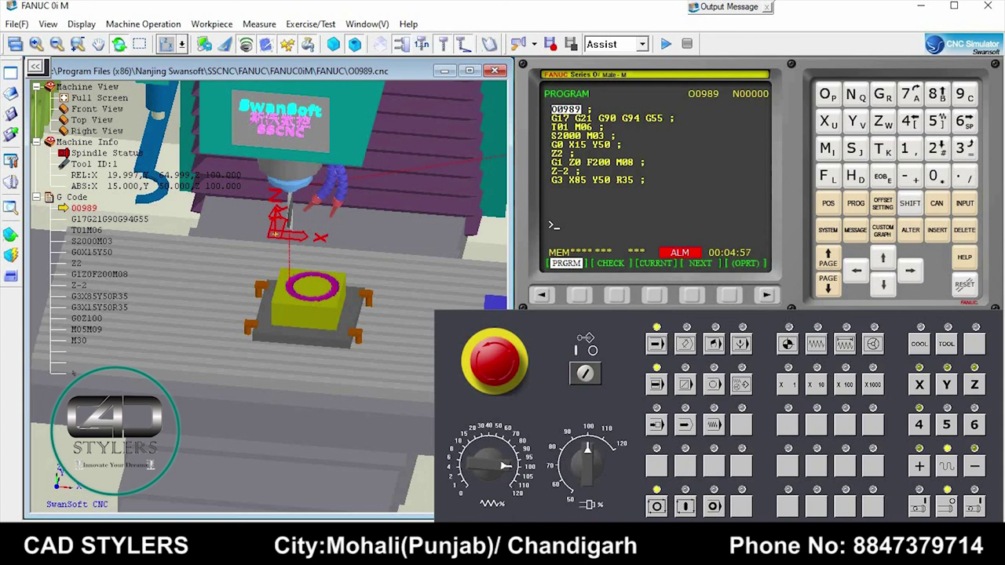
pyautogui.click(738, 487)
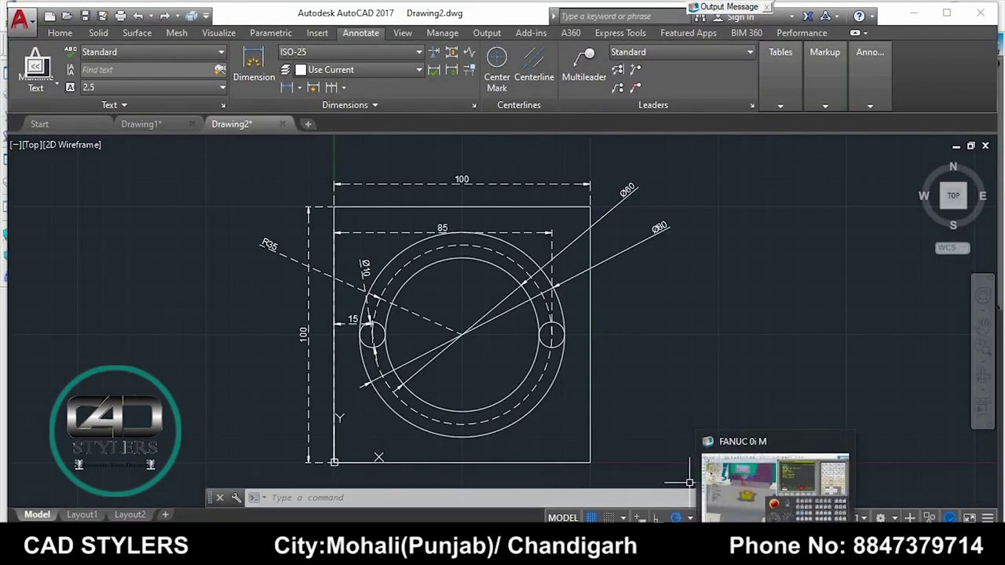
pyautogui.click(775, 487)
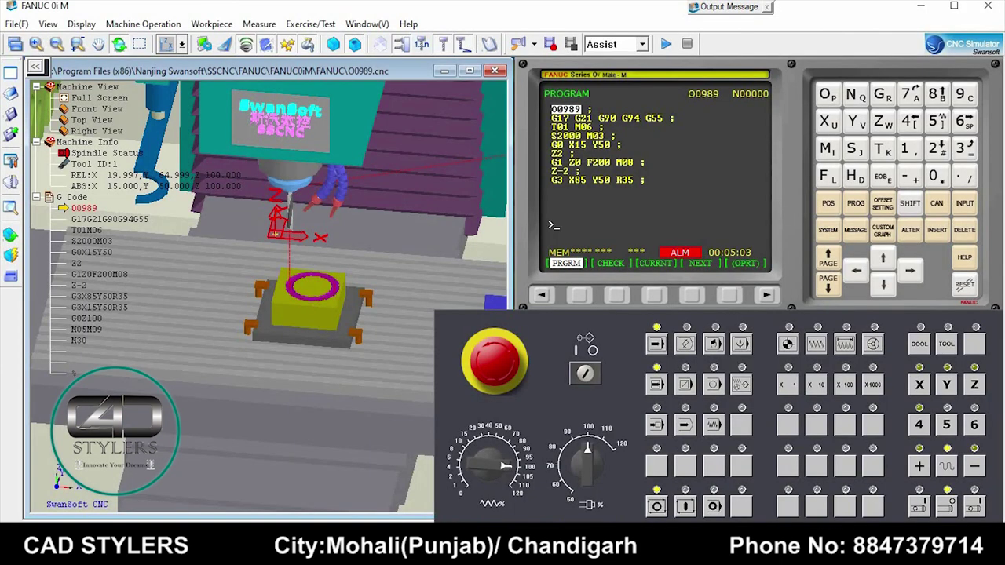